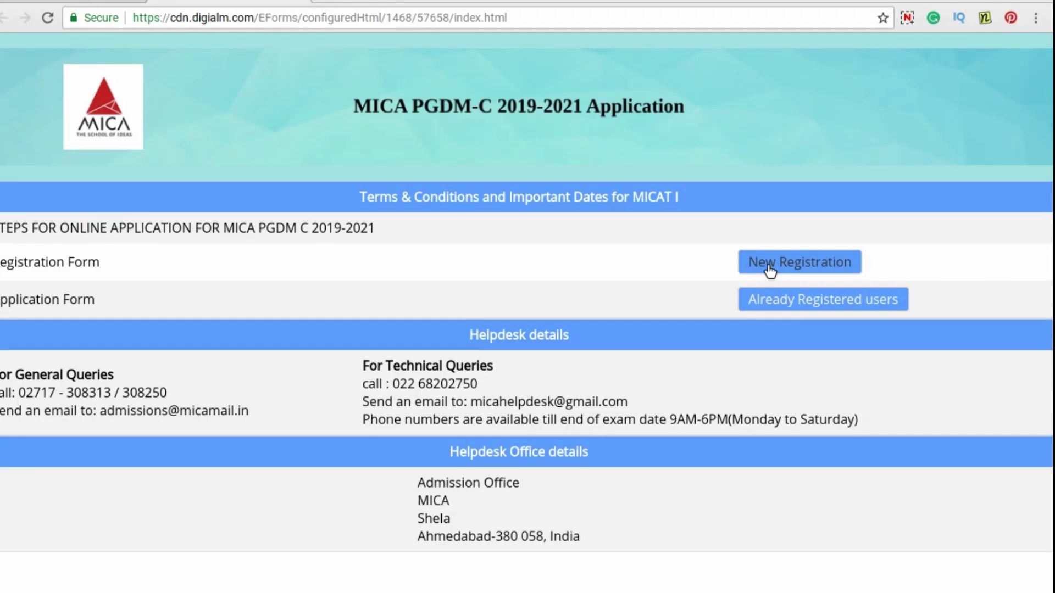
# Open the new registration form for the MICA PGDM-C 2019-2021 application and dismiss its instruction note.
pyautogui.click(770, 270)
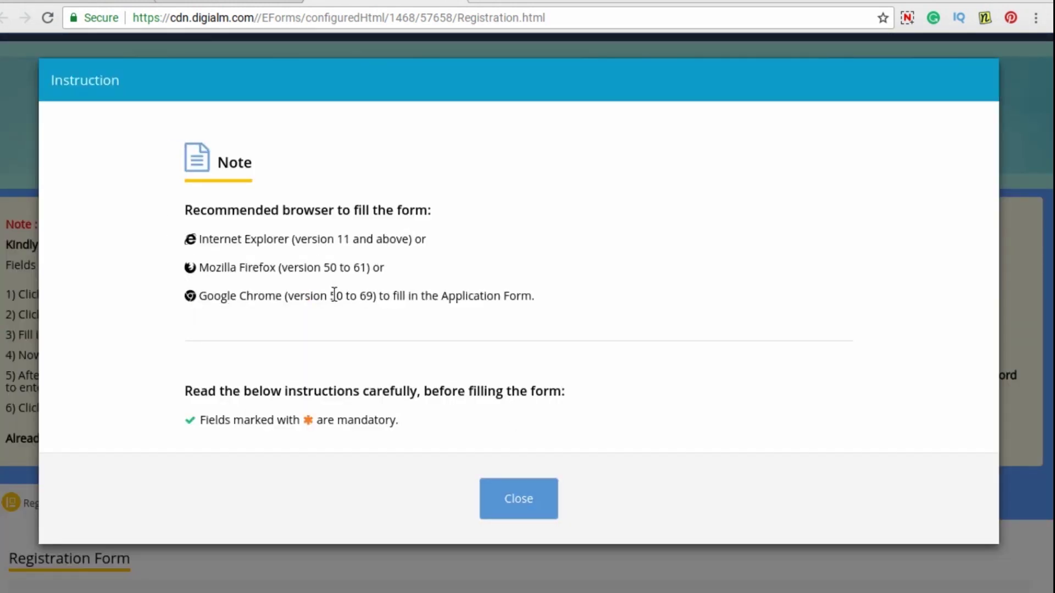
pyautogui.click(498, 504)
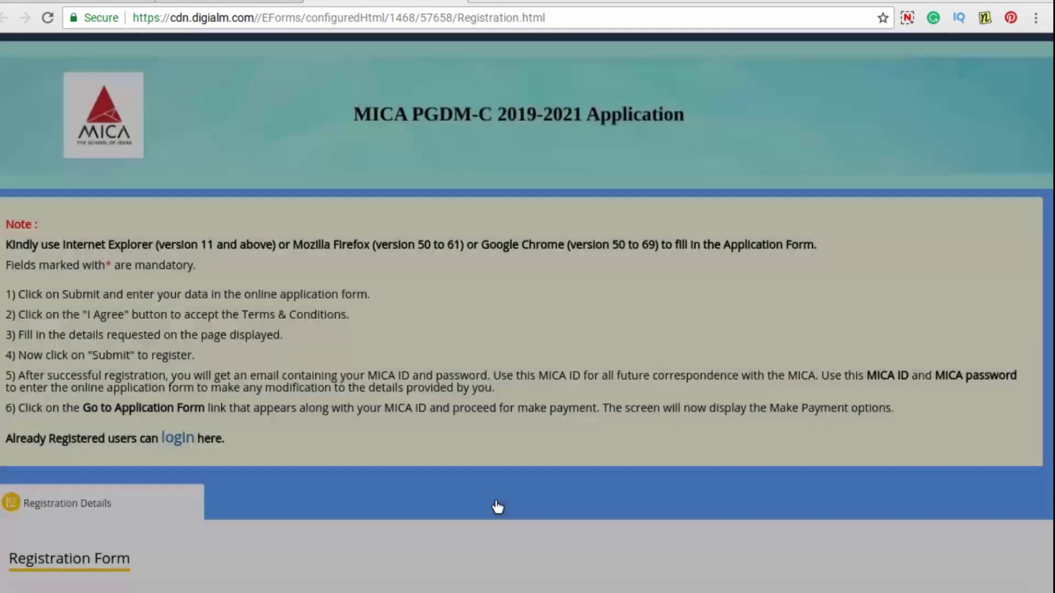
pyautogui.scroll(-3, 394, 464)
pyautogui.scroll(-7, 395, 467)
pyautogui.scroll(1, 245, 179)
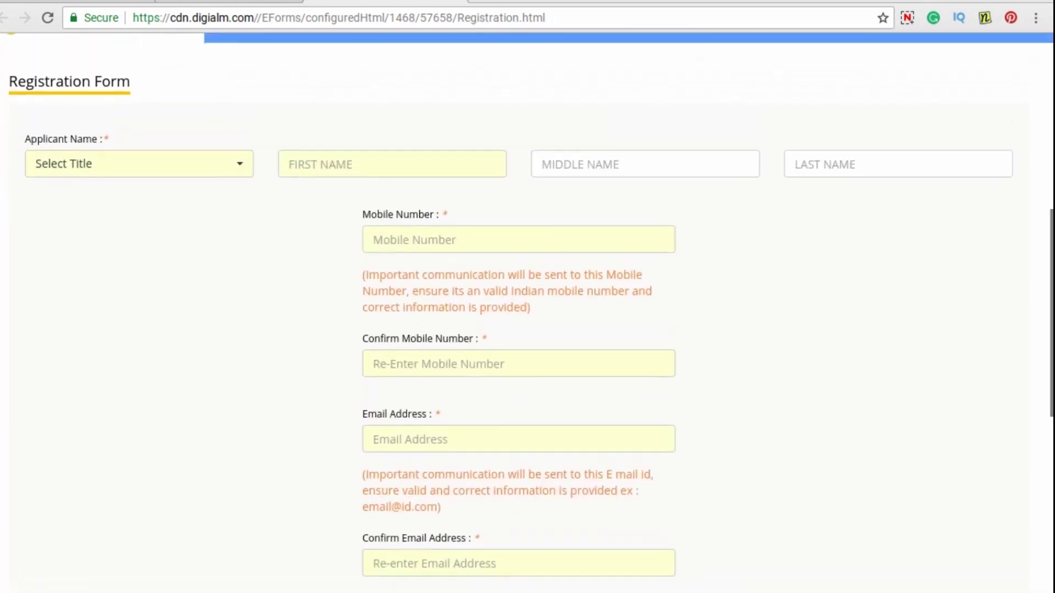
# Set the applicant's title to Ms. and fill in the first and last name.
pyautogui.click(243, 176)
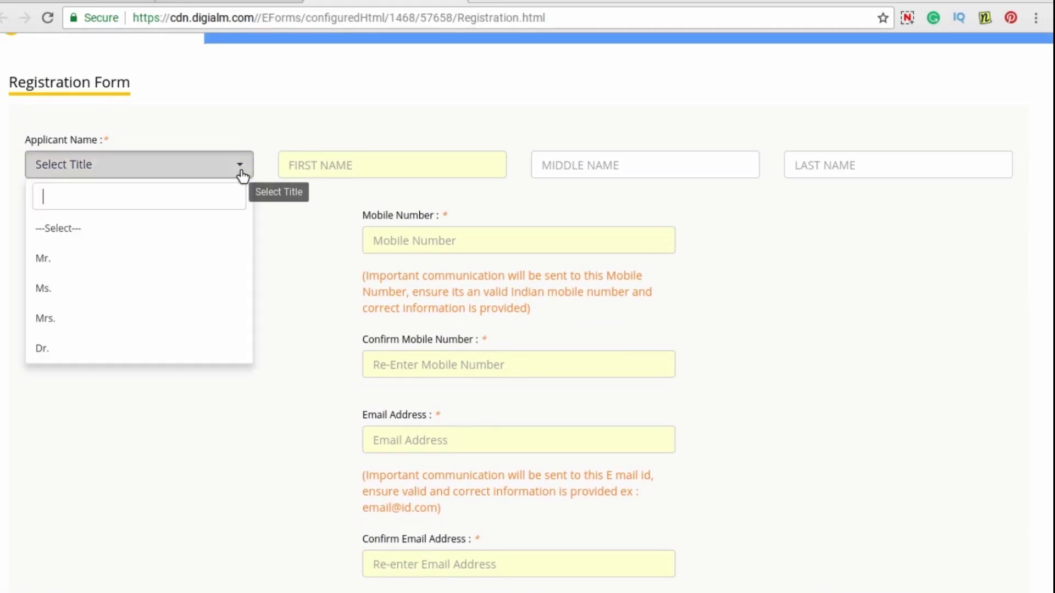
pyautogui.click(138, 295)
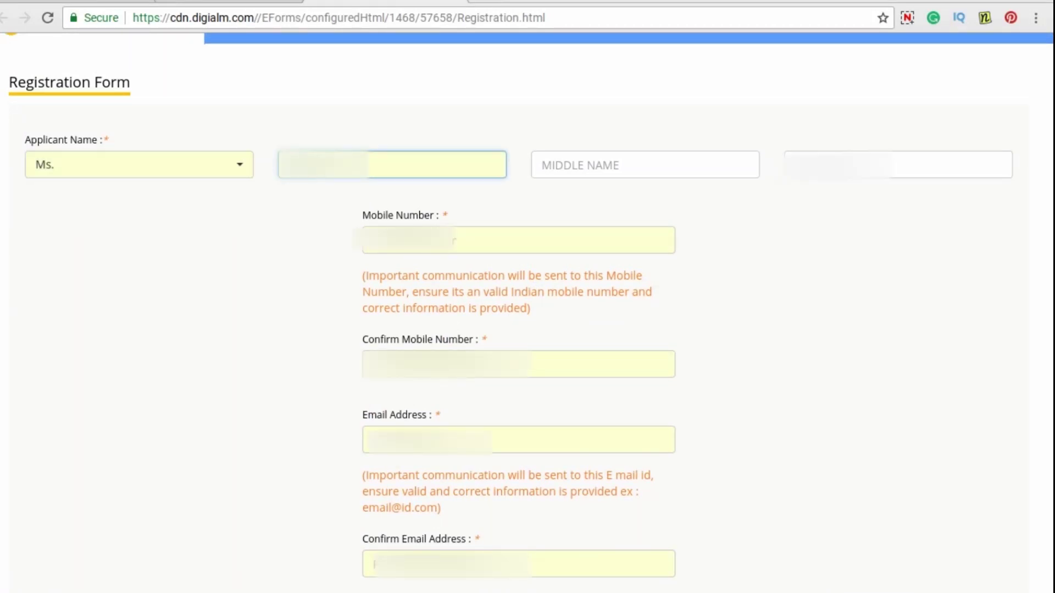
pyautogui.click(830, 154)
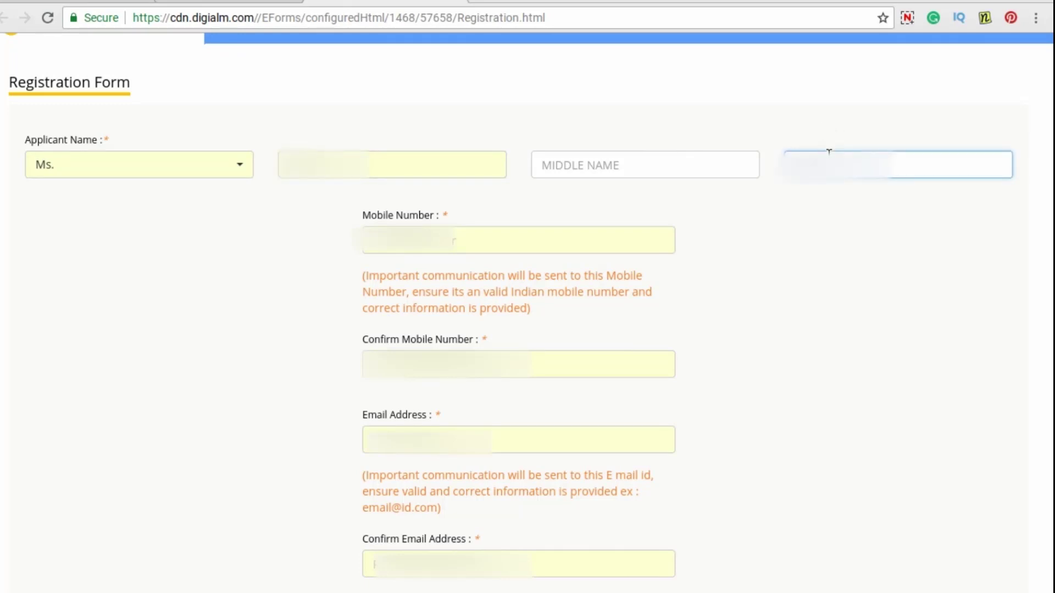
# Fill in the applicant's mobile number and email address, entering each again in its confirmation field.
pyautogui.click(644, 238)
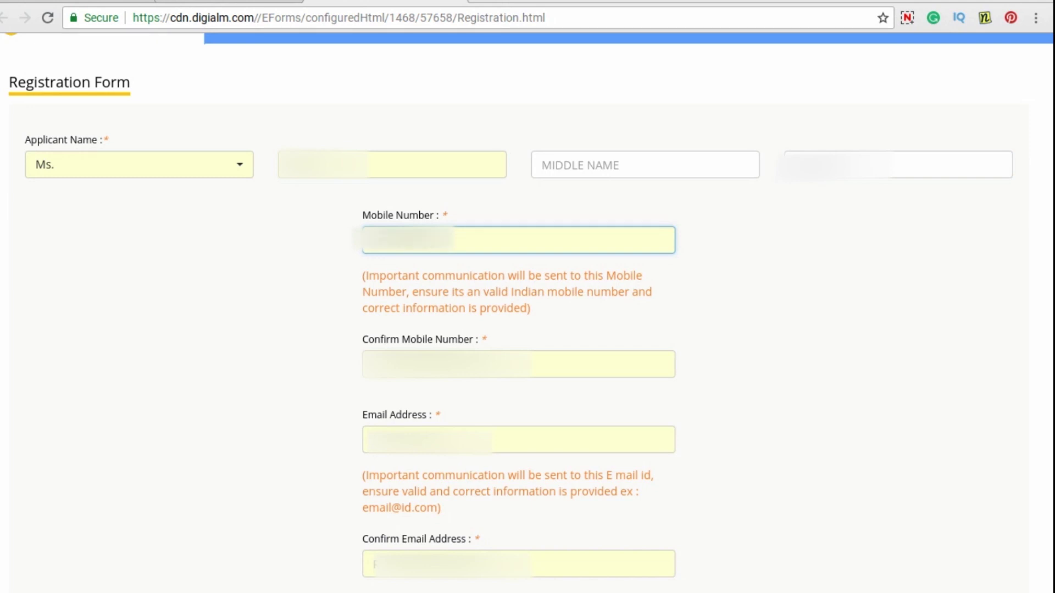
pyautogui.click(585, 363)
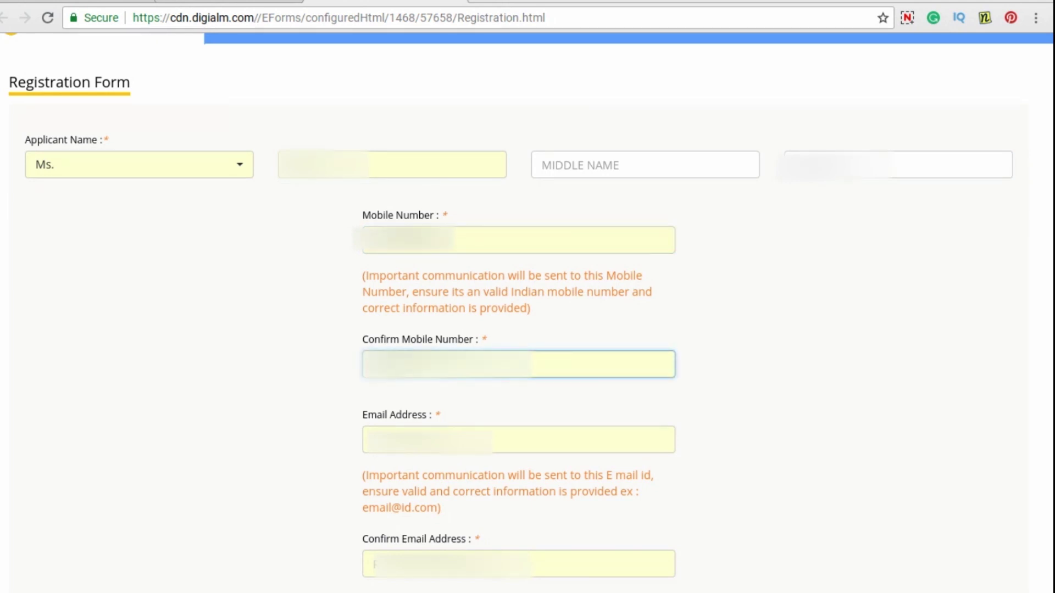
pyautogui.click(536, 442)
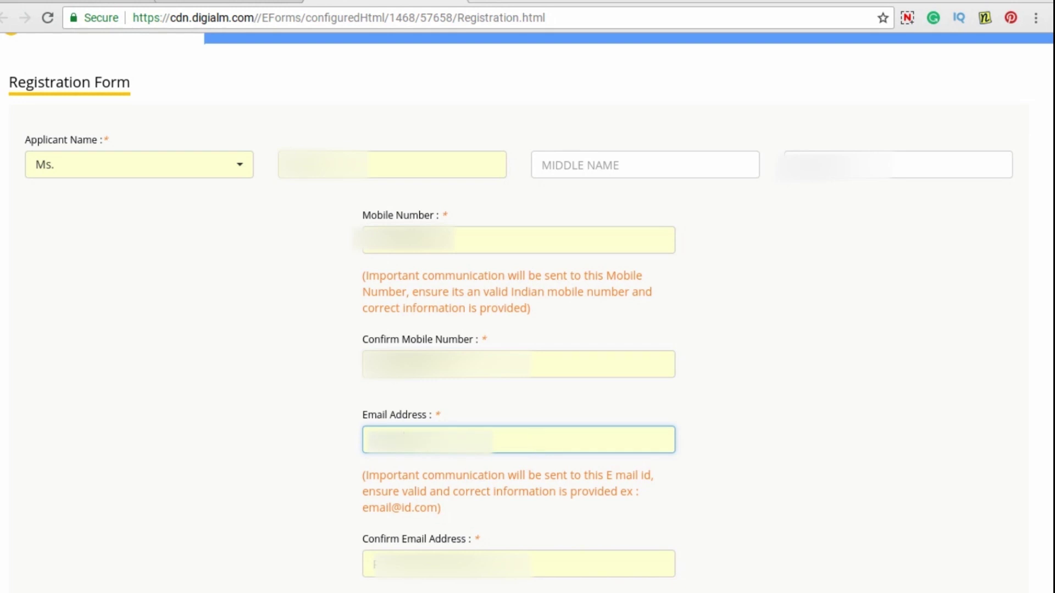
pyautogui.click(374, 564)
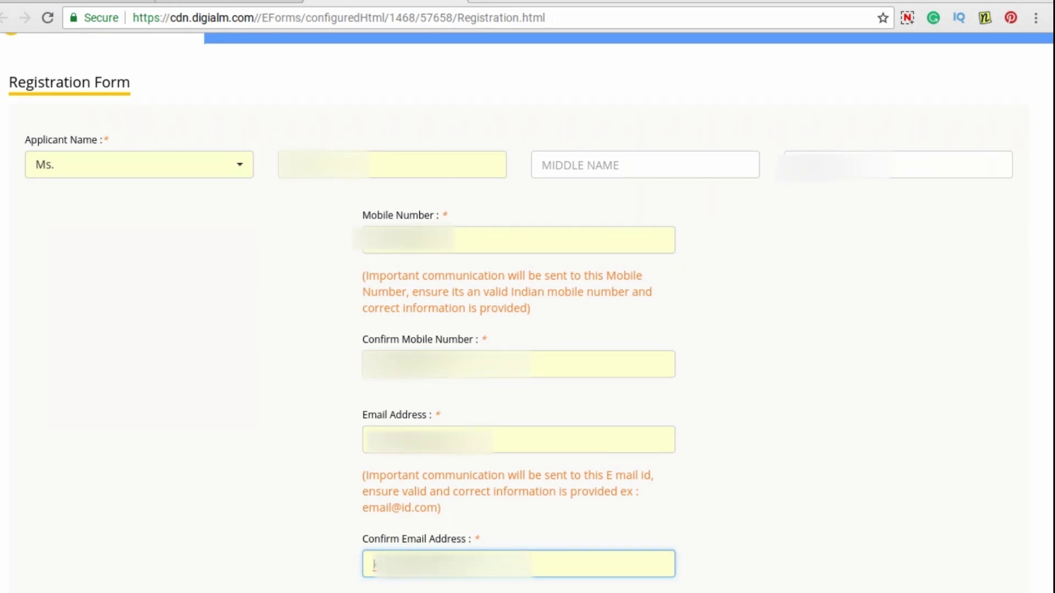
# Enter the captcha text, agree to the declaration and submit the registration form.
pyautogui.scroll(-9, 285, 591)
pyautogui.click(452, 474)
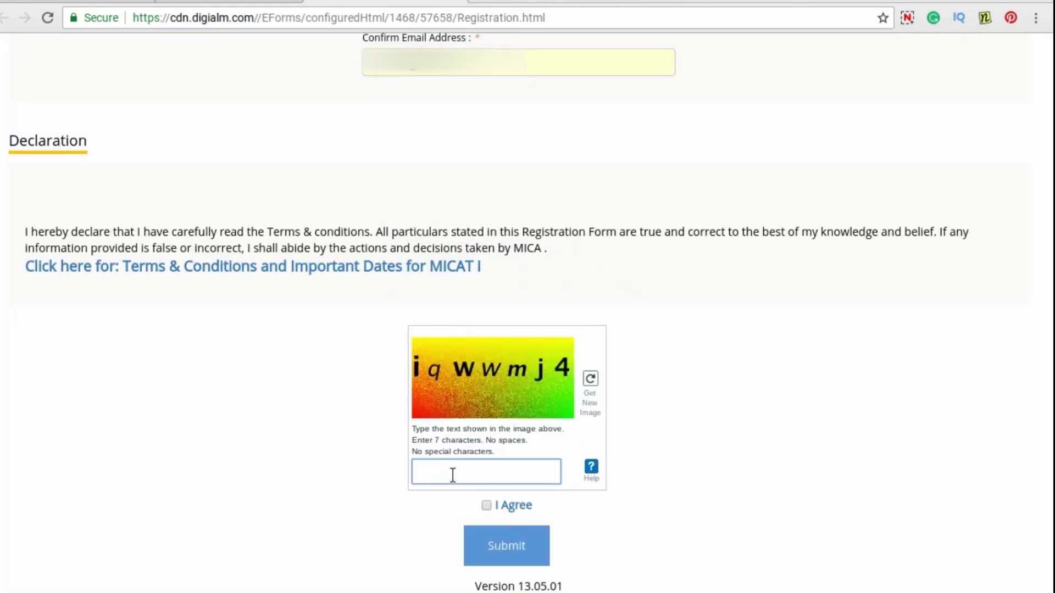
pyautogui.write('iqwwmj4')
pyautogui.click(486, 505)
pyautogui.click(505, 548)
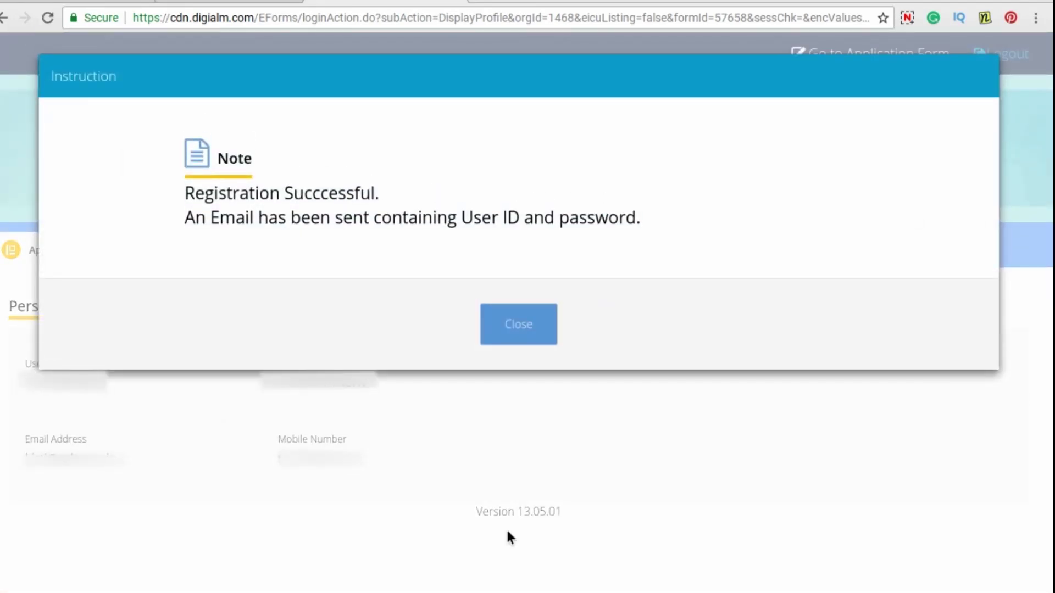
# Close the registration notice, go to the application form and dismiss its browser instruction note.
pyautogui.click(531, 331)
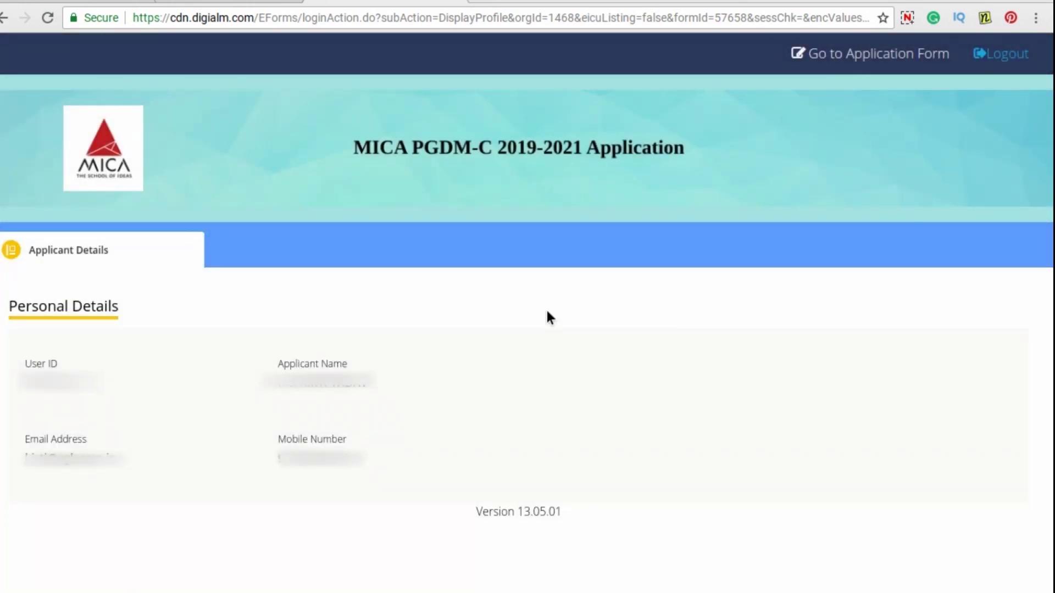
pyautogui.click(851, 52)
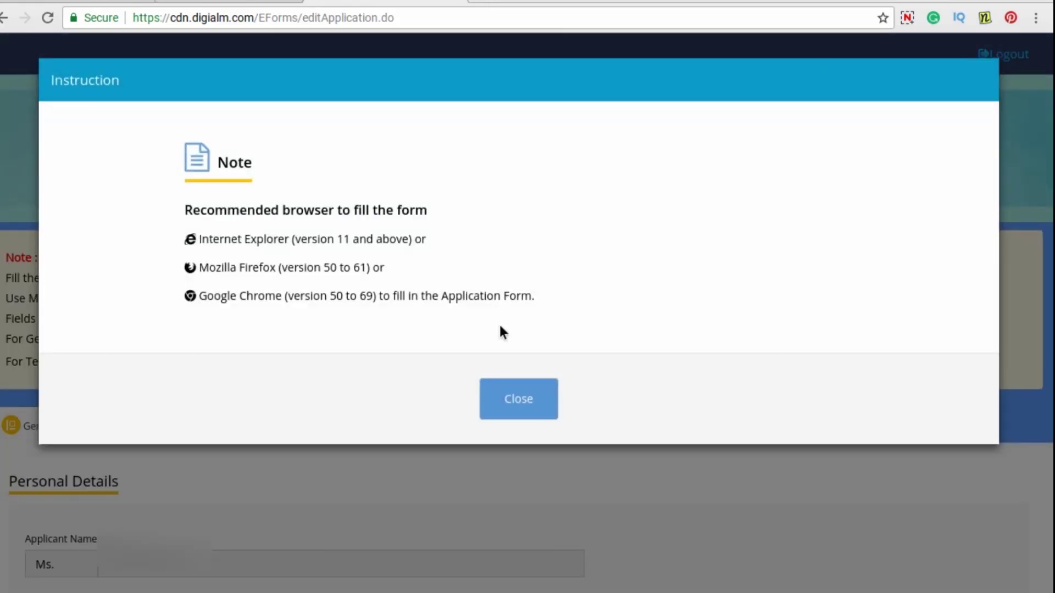
pyautogui.click(513, 400)
# Look over the General Information sections, from personal details through test centre choices to other details.
pyautogui.scroll(-8, 338, 493)
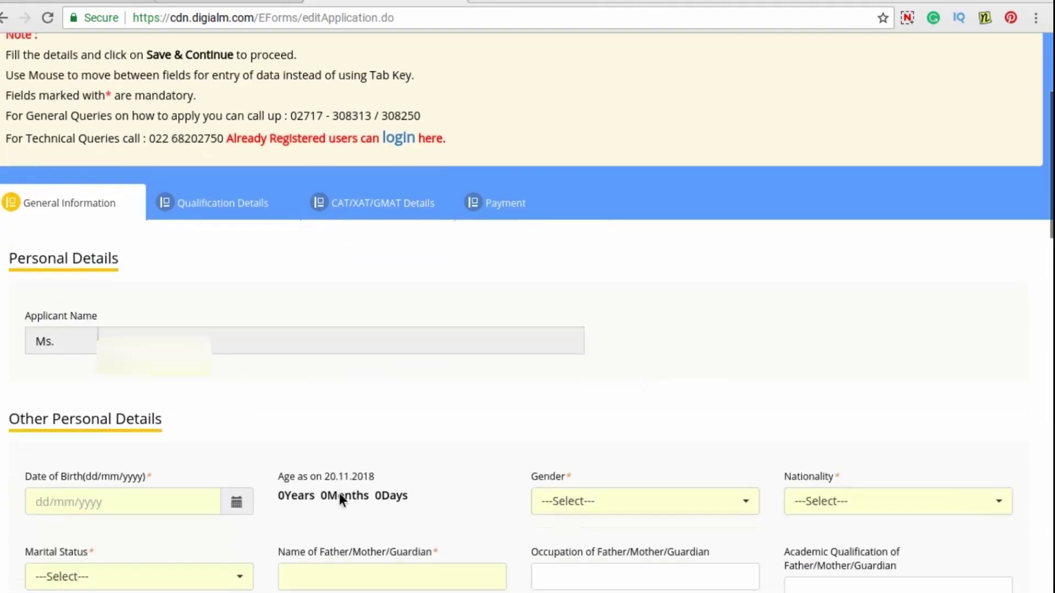
pyautogui.scroll(-10, 511, 303)
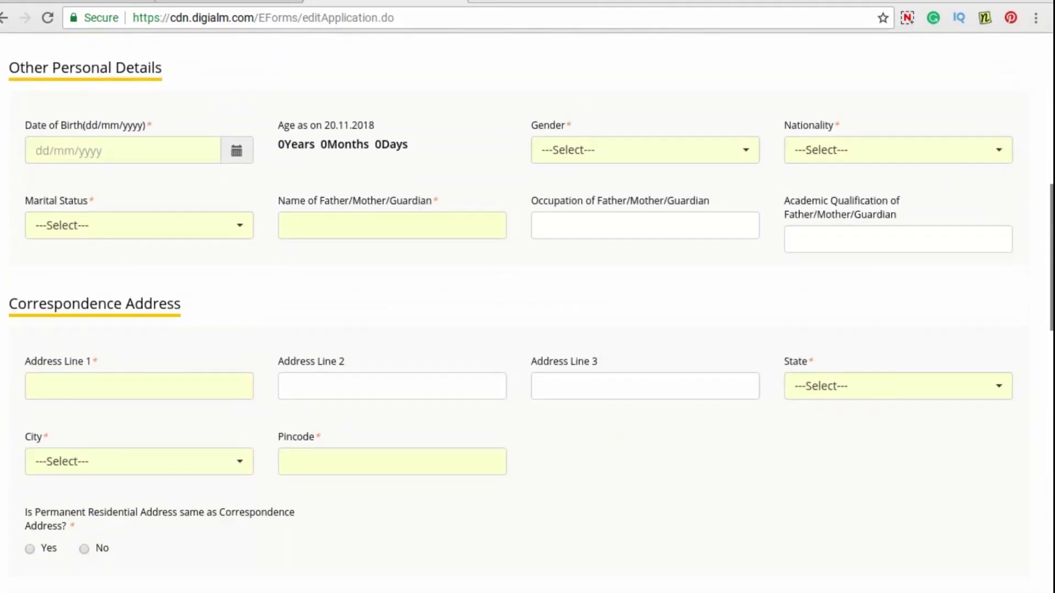
pyautogui.scroll(-10, 528, 308)
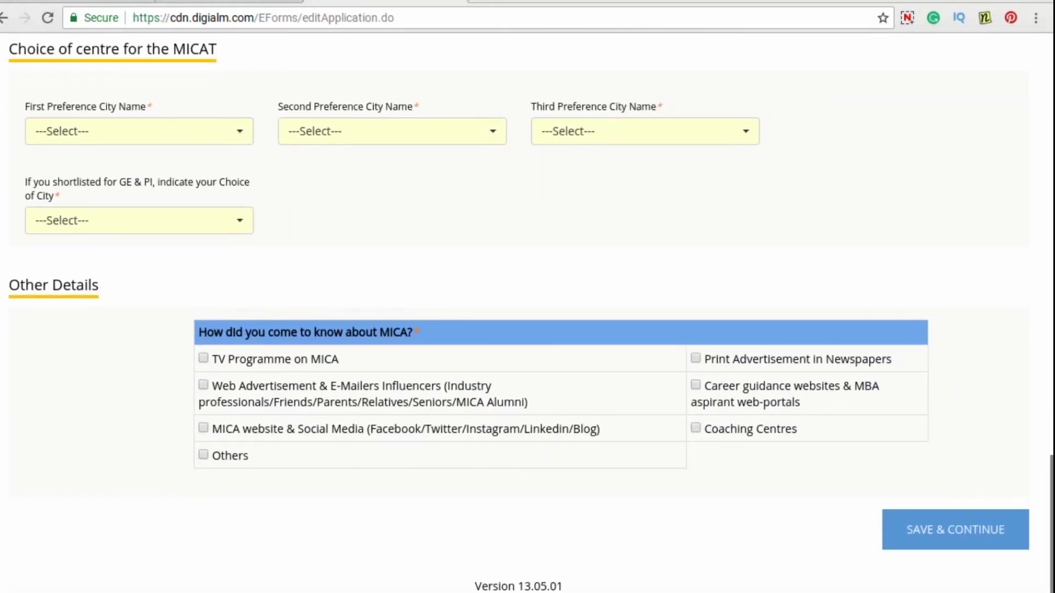
pyautogui.scroll(3, 527, 312)
pyautogui.scroll(14, 527, 312)
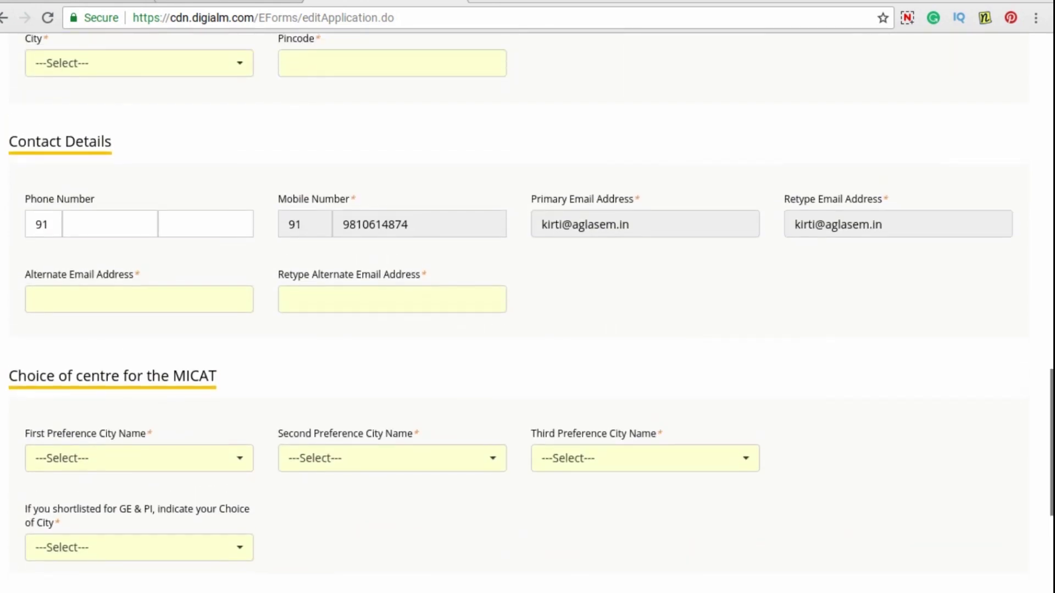
pyautogui.scroll(7, 238, 500)
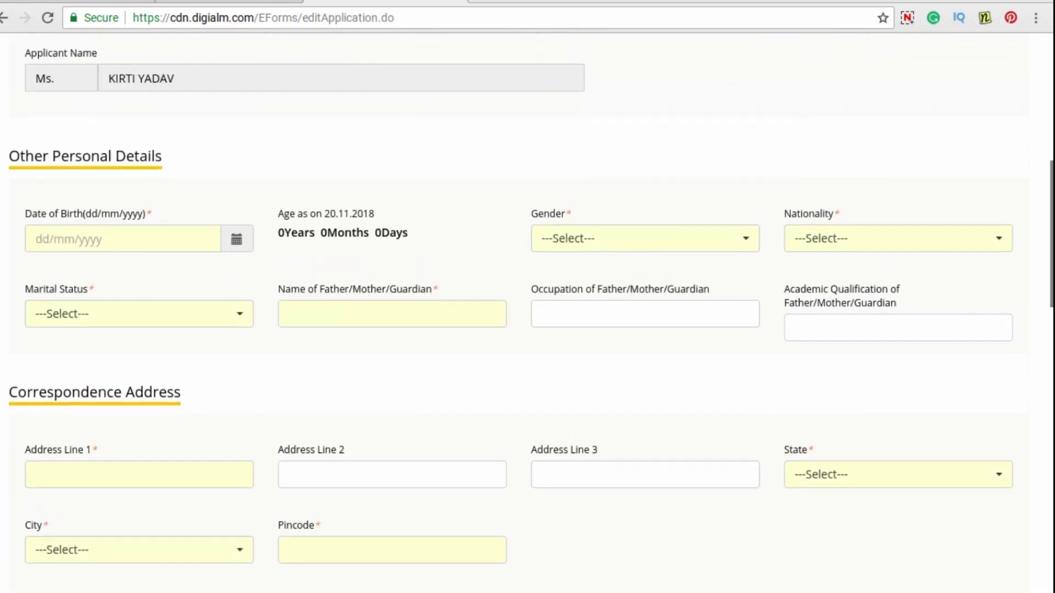
# Pick the applicant's date of birth from the calendar by choosing the year, month and day.
pyautogui.click(237, 494)
pyautogui.click(132, 277)
pyautogui.click(132, 280)
pyautogui.scroll(1, 132, 280)
pyautogui.scroll(-2, 99, 252)
pyautogui.click(70, 228)
pyautogui.click(81, 275)
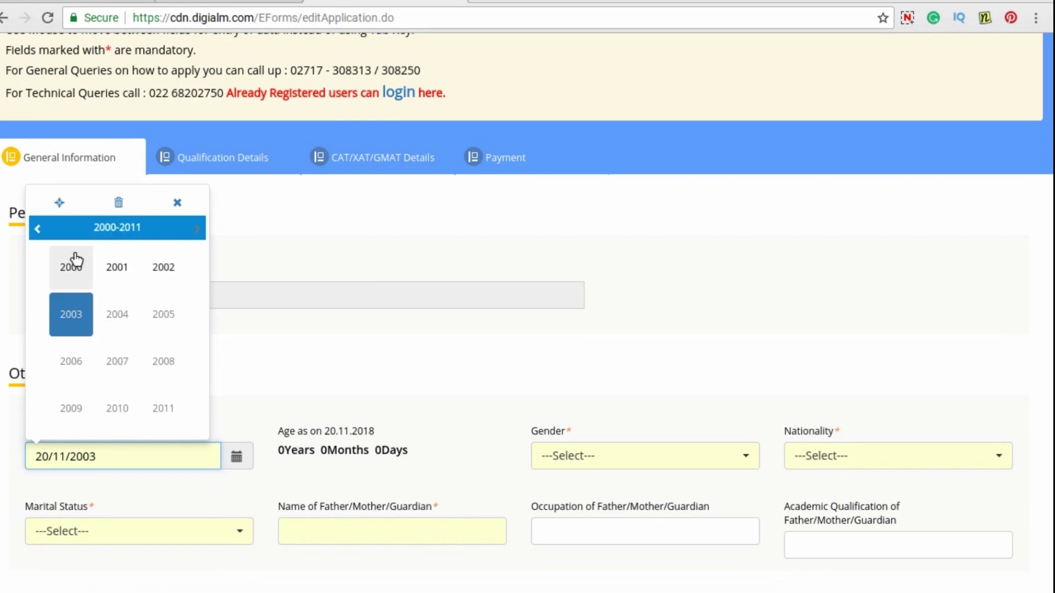
pyautogui.click(36, 228)
pyautogui.click(175, 326)
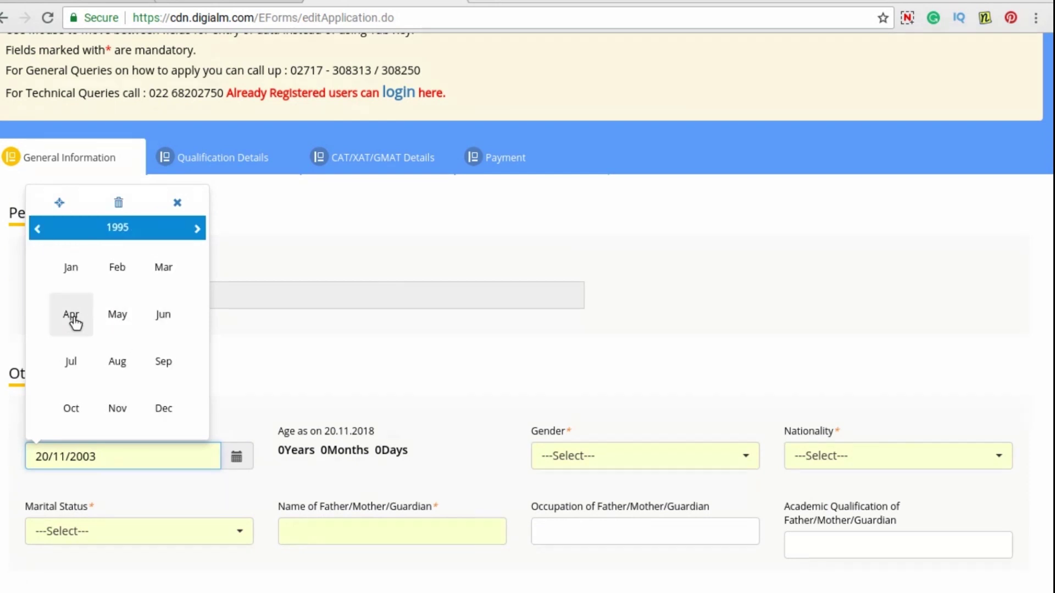
pyautogui.click(73, 320)
pyautogui.click(191, 373)
# Set the gender to Female, the nationality to Indian and the marital status to Single.
pyautogui.scroll(-2, 192, 377)
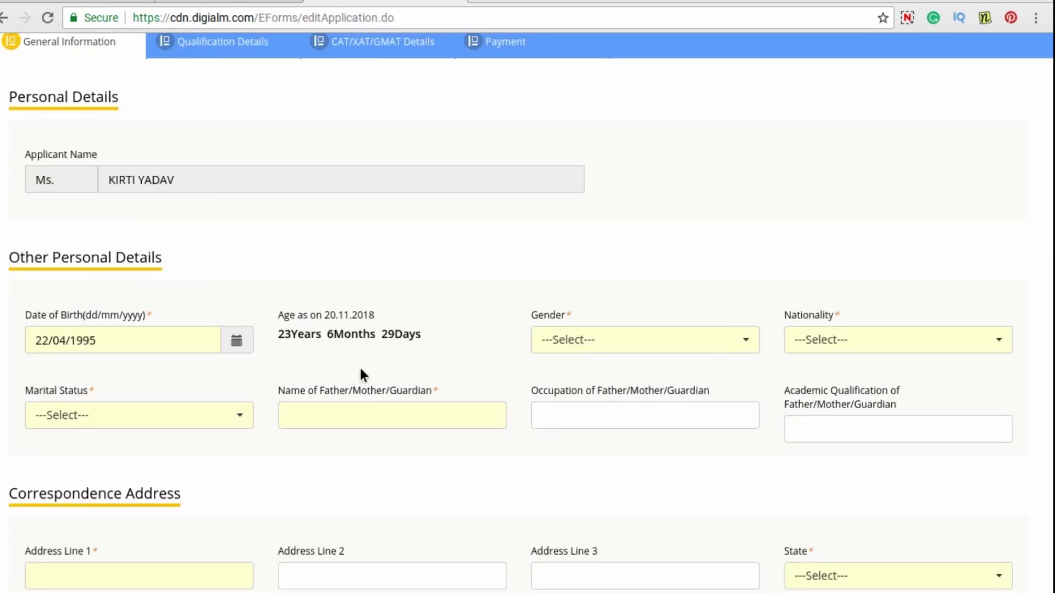
pyautogui.click(558, 341)
pyautogui.click(560, 456)
pyautogui.click(808, 345)
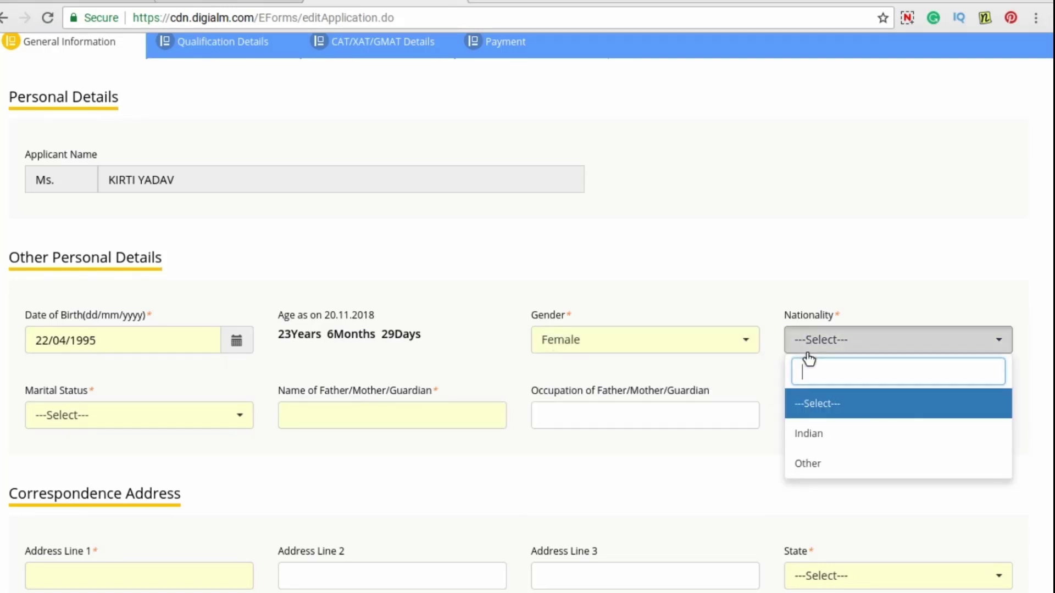
pyautogui.click(809, 435)
pyautogui.click(162, 420)
pyautogui.click(136, 539)
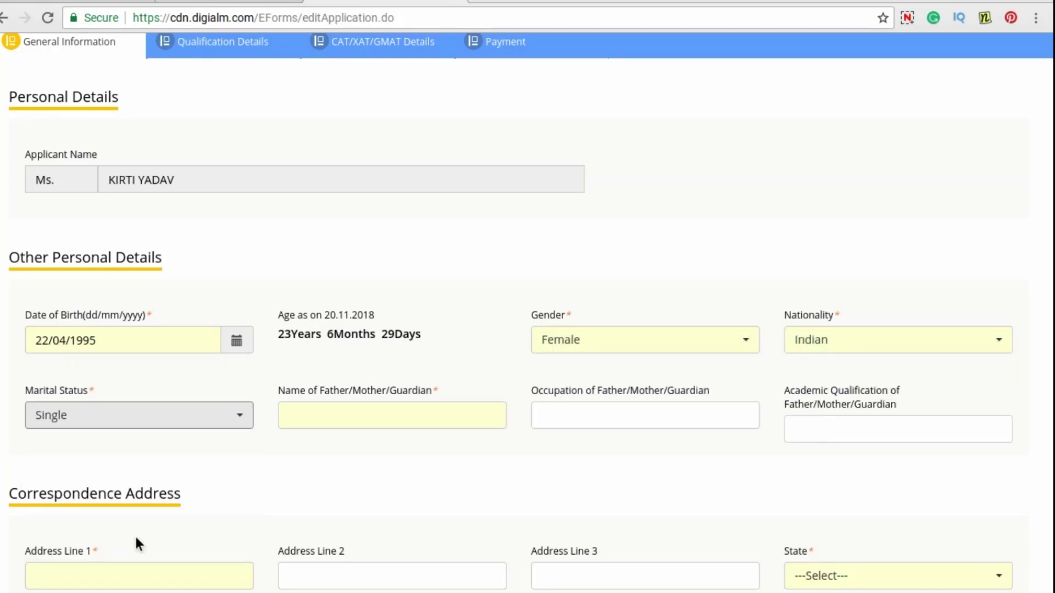
# Fill in the parent or guardian's name, with occupation "government servant" and academic qualification "graduate".
pyautogui.click(316, 418)
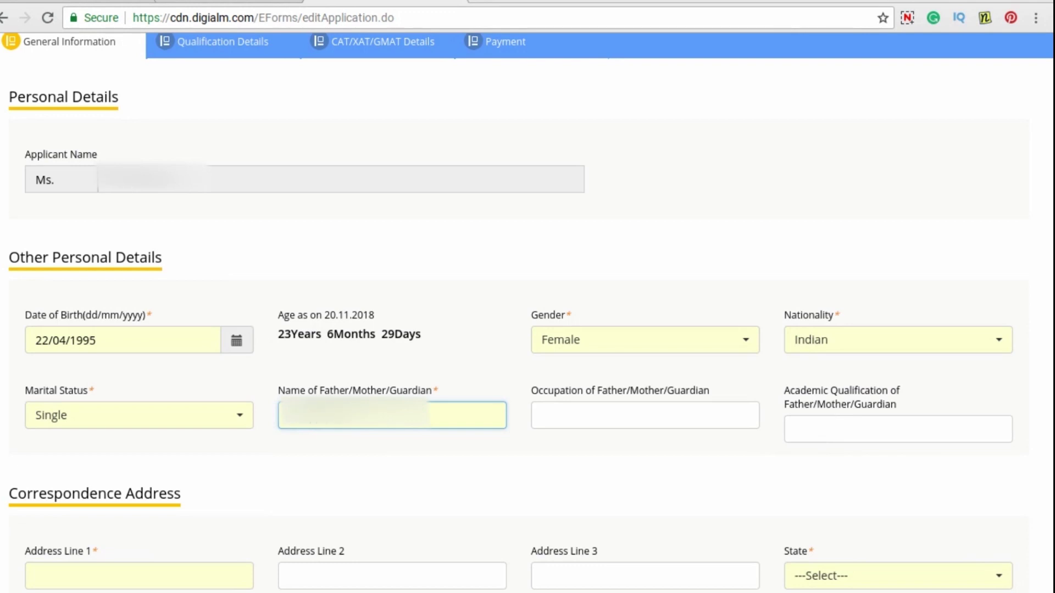
pyautogui.click(617, 412)
pyautogui.write('go')
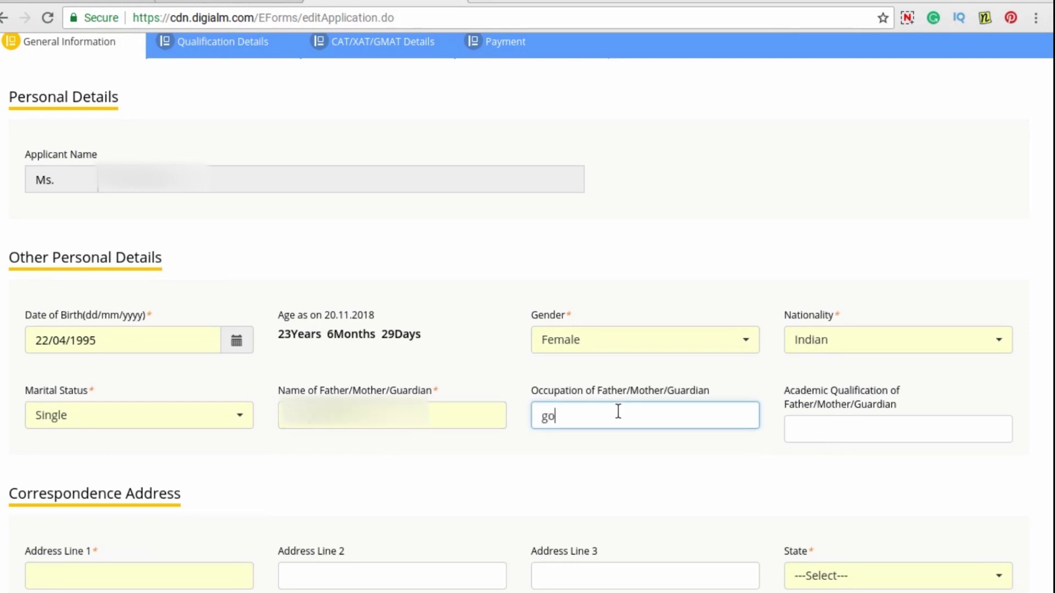
pyautogui.write('vernment servnt')
pyautogui.press('BackSpace')
pyautogui.press('BackSpace')
pyautogui.write('ant')
pyautogui.click(902, 433)
pyautogui.write('graduate')
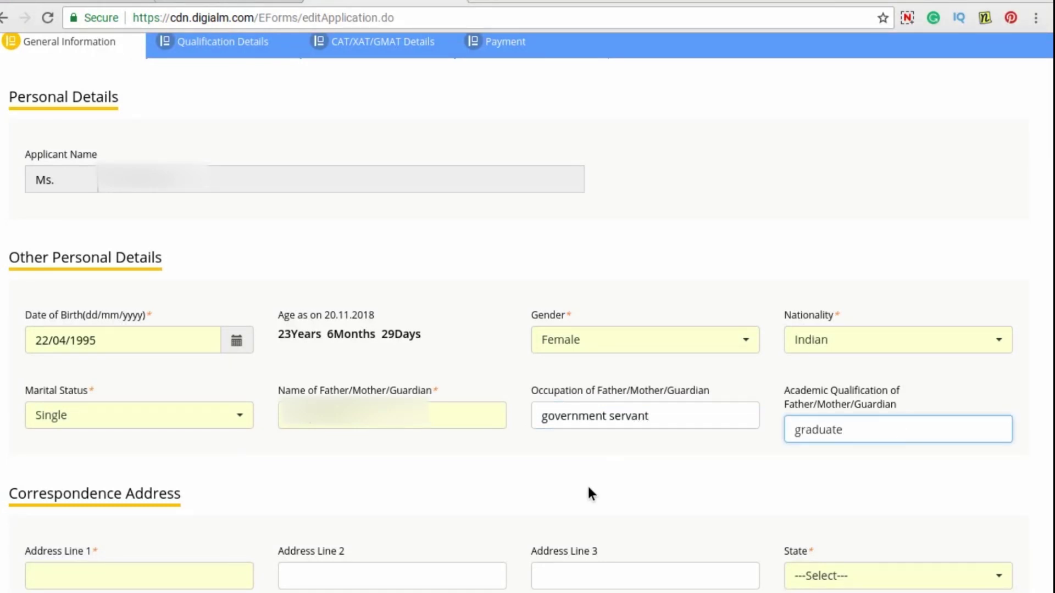
# Fill in the correspondence address with state Delhi, city New Delhi and the pincode, and mark the permanent residential address as the same.
pyautogui.scroll(-8, 587, 483)
pyautogui.click(105, 130)
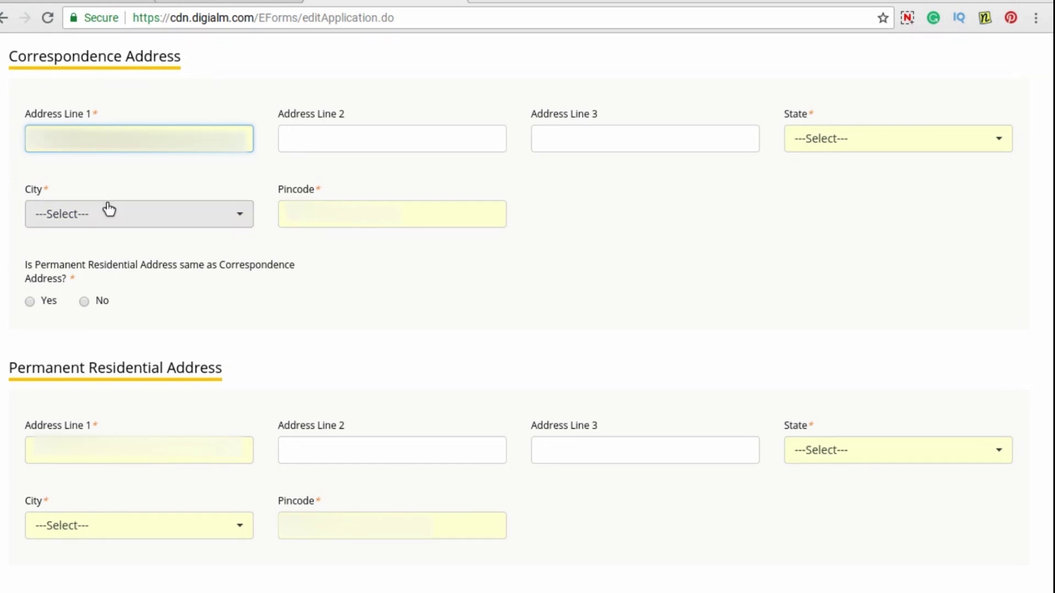
pyautogui.click(803, 146)
pyautogui.click(809, 473)
pyautogui.click(203, 217)
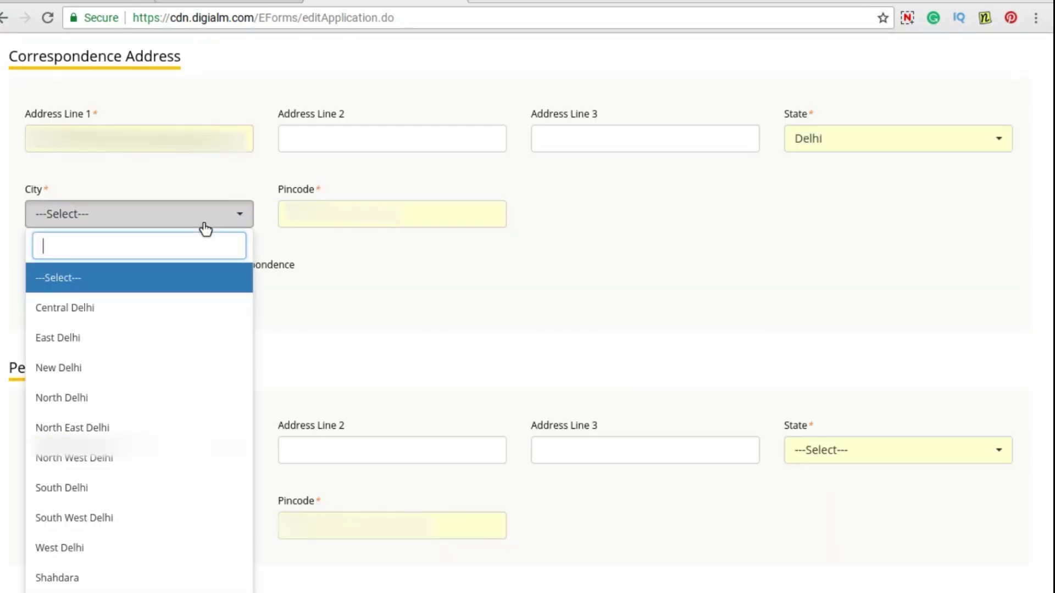
pyautogui.click(94, 364)
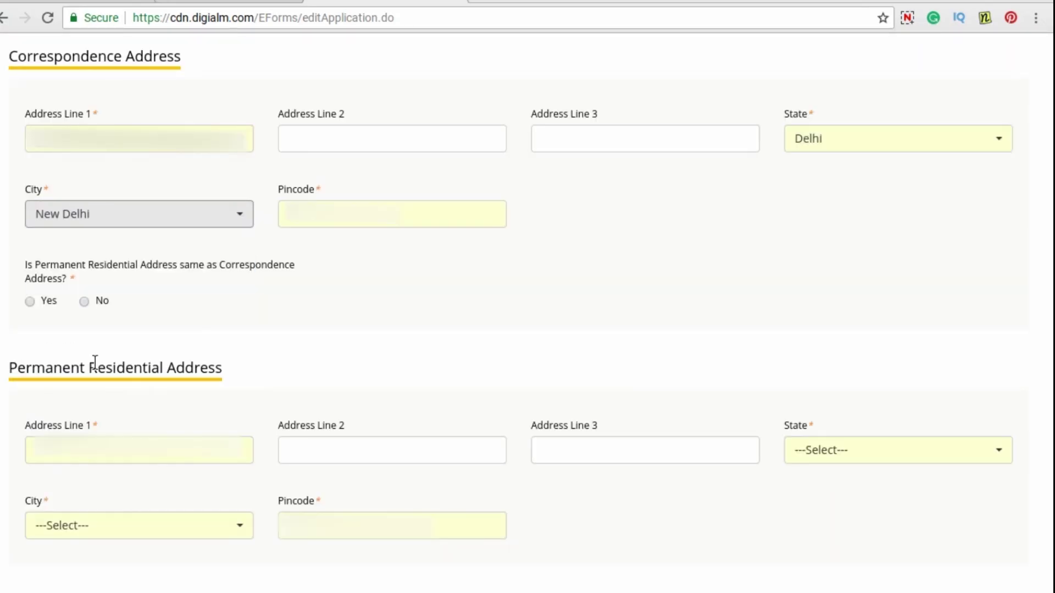
pyautogui.click(359, 220)
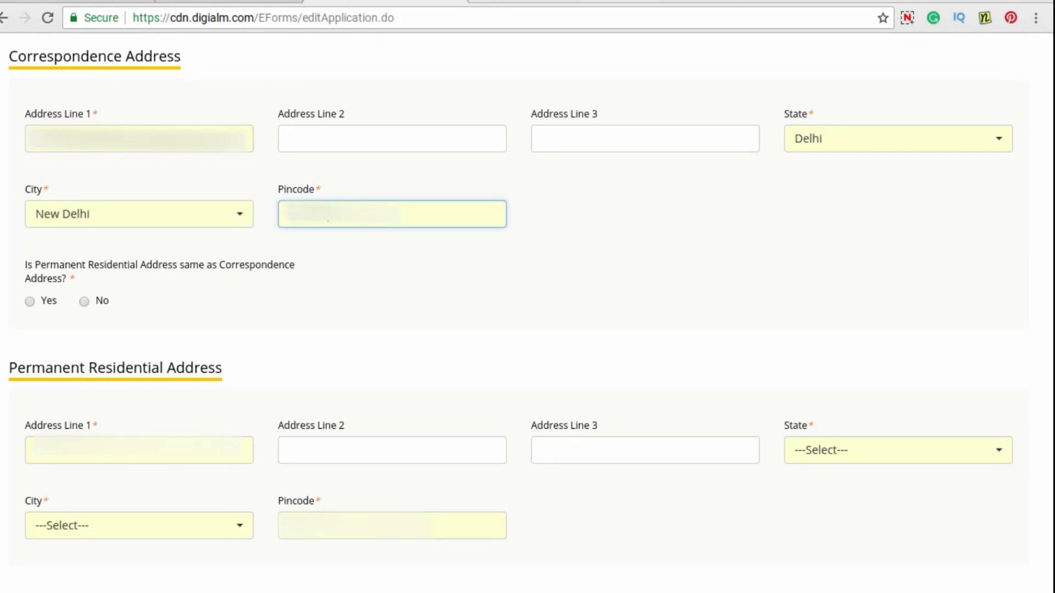
pyautogui.click(30, 301)
# Enter the applicant's alternate email address in the contact details and retype it for confirmation.
pyautogui.scroll(-9, 170, 186)
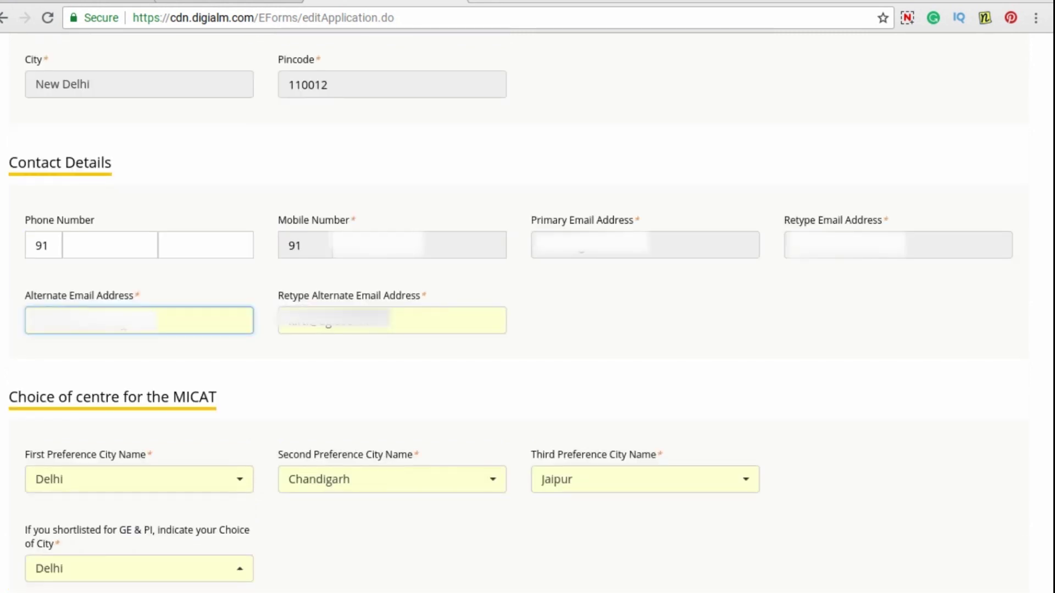
pyautogui.click(398, 323)
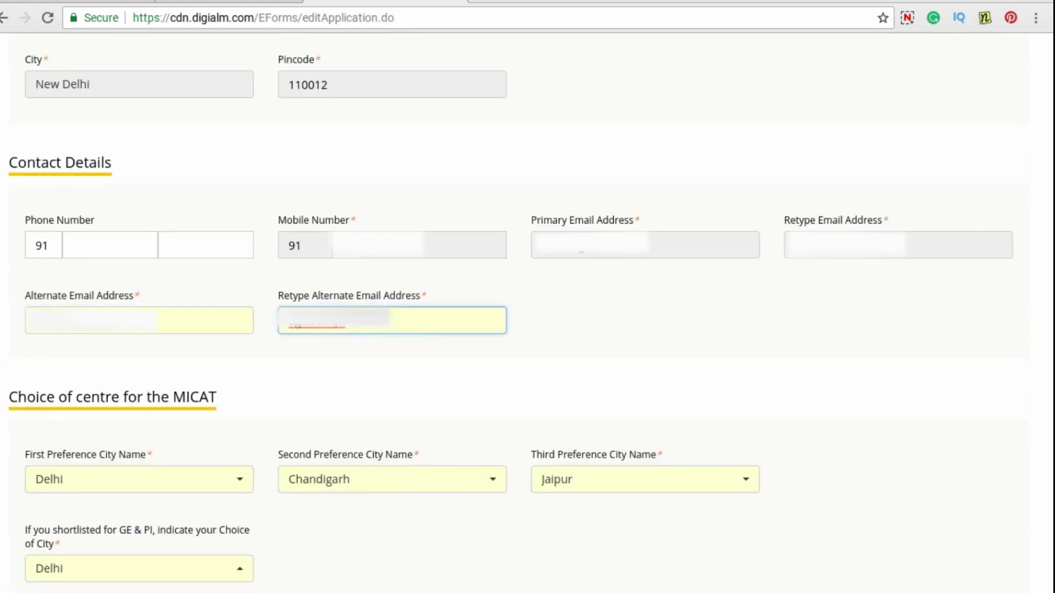
# Choose Delhi, Chandigarh and Jaipur as first, second and third MICAT centre preferences, and Delhi as the GE & PI city.
pyautogui.click(208, 242)
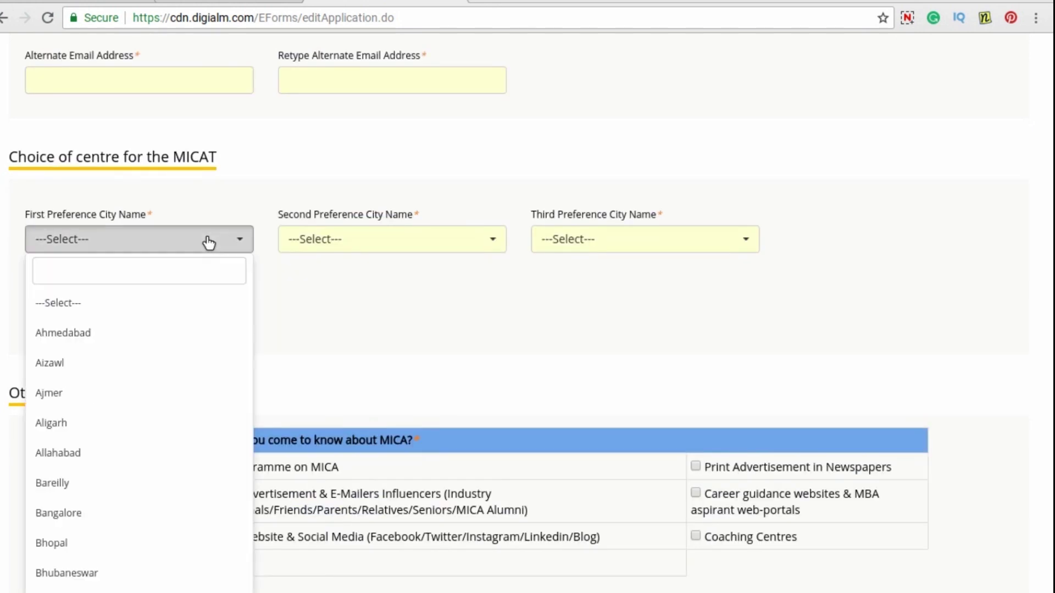
pyautogui.scroll(-5, 125, 457)
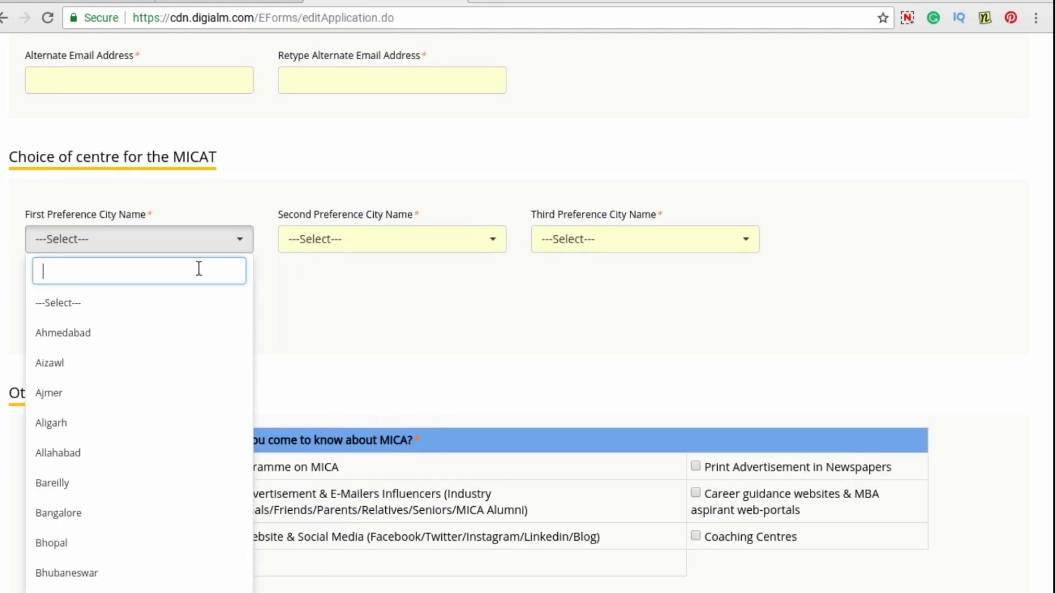
pyautogui.click(83, 468)
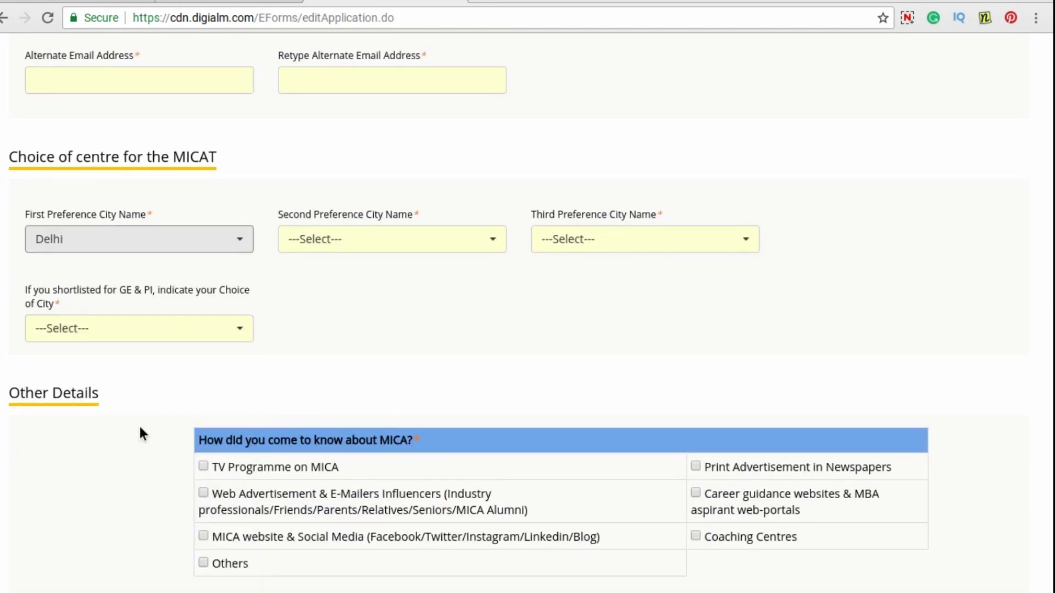
pyautogui.click(423, 254)
pyautogui.scroll(-3, 356, 380)
pyautogui.scroll(-2, 354, 380)
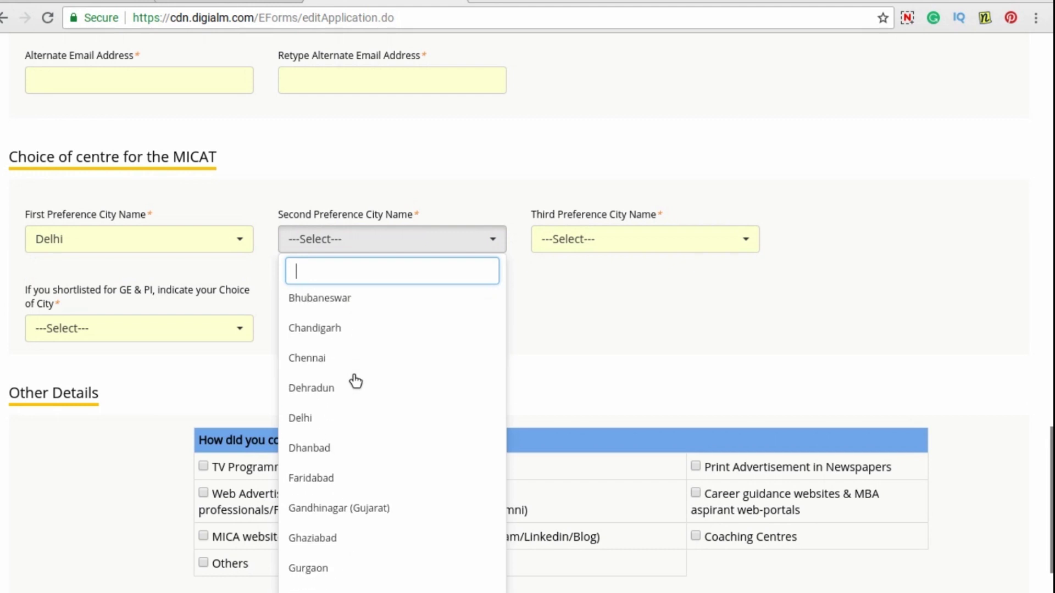
pyautogui.click(337, 333)
pyautogui.click(594, 246)
pyautogui.scroll(-5, 598, 330)
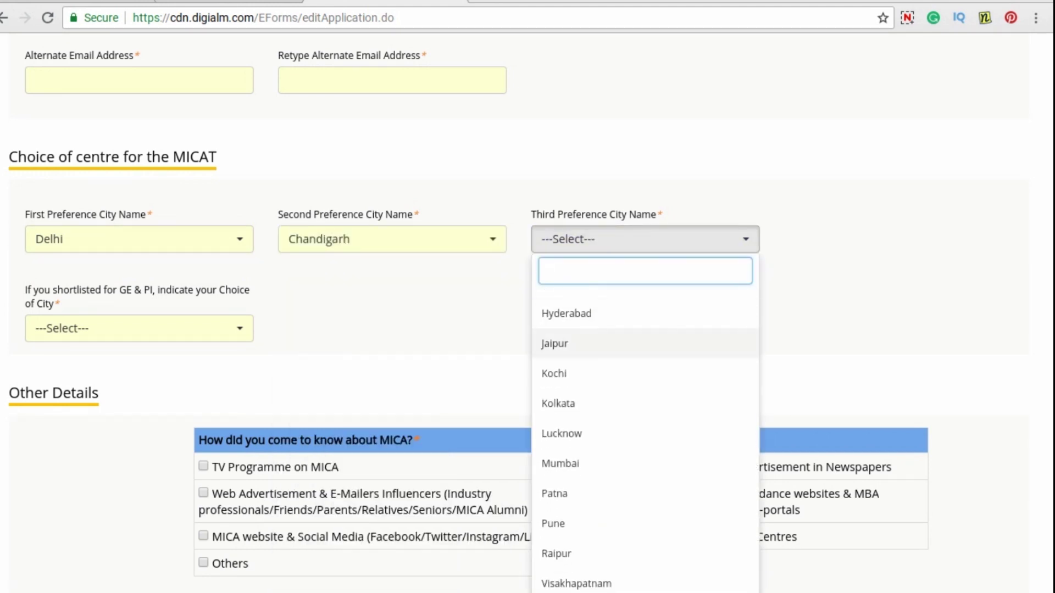
pyautogui.click(580, 350)
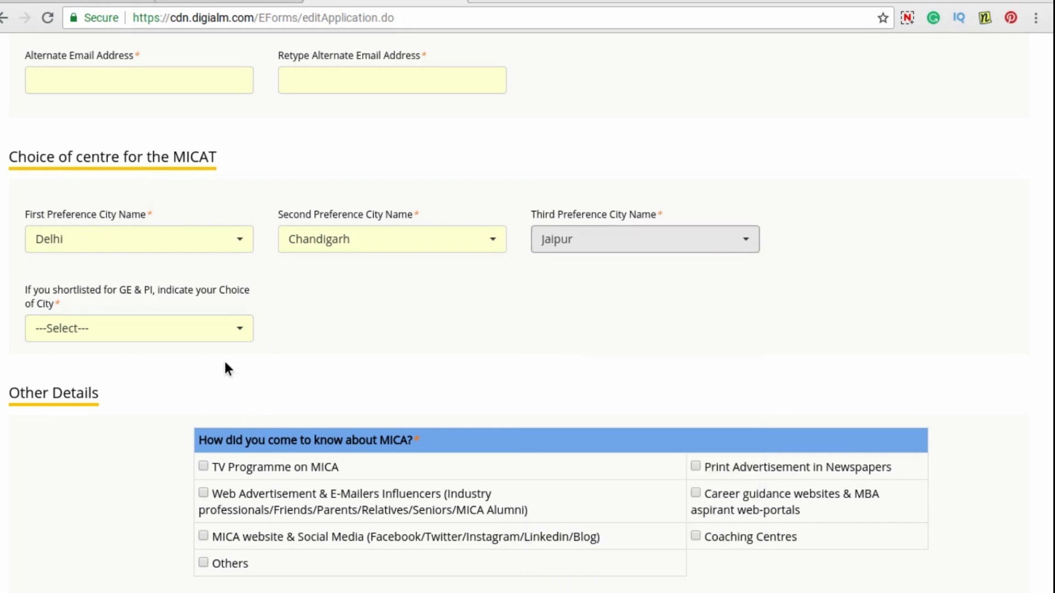
pyautogui.click(224, 334)
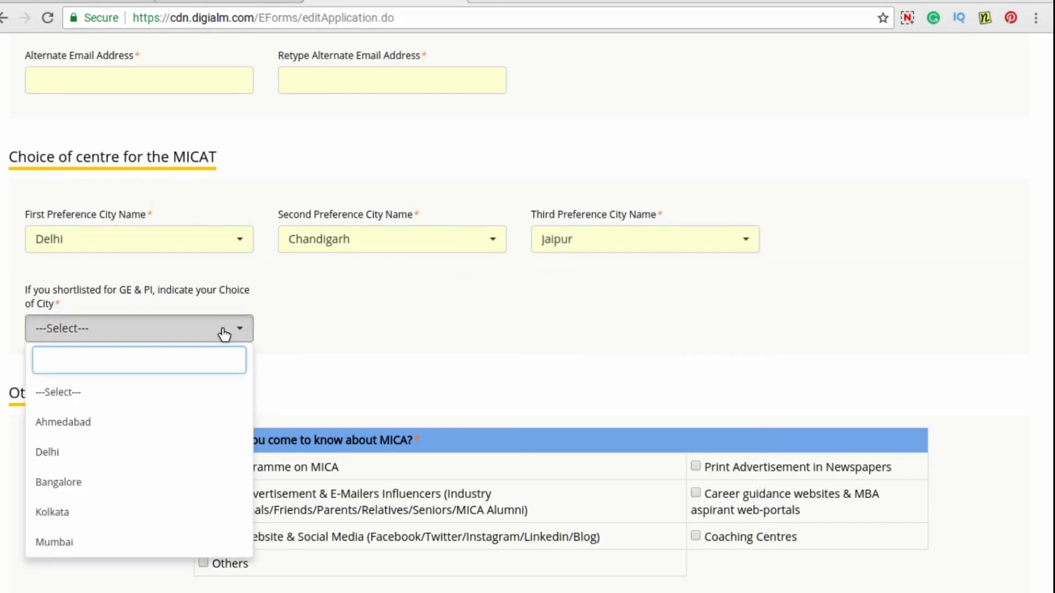
pyautogui.click(110, 452)
# Mark "TV Programme on MICA" as the source of knowledge about MICA and save the general information.
pyautogui.scroll(-3, 279, 413)
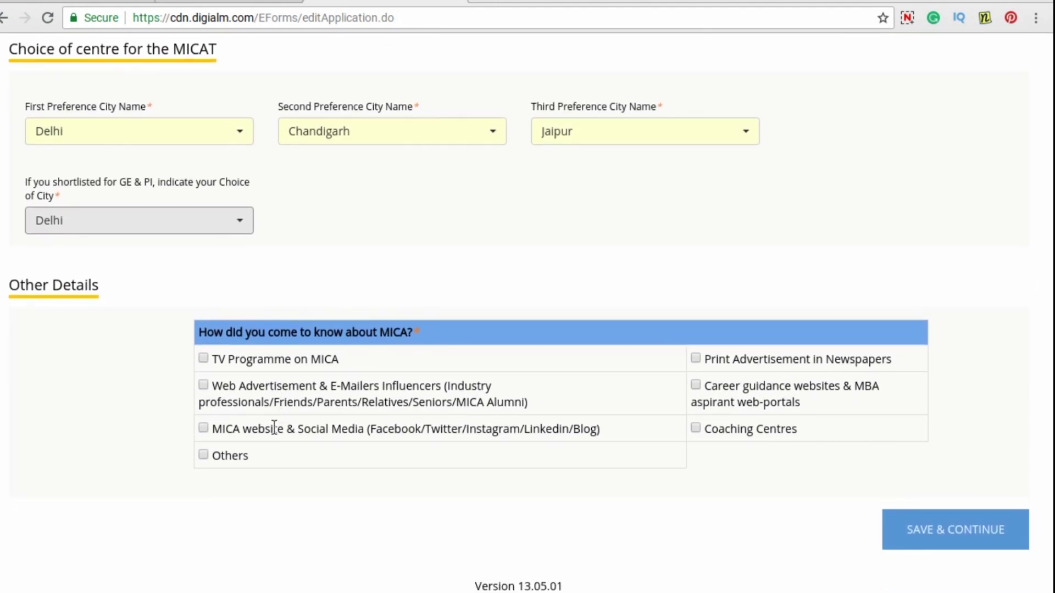
pyautogui.click(204, 358)
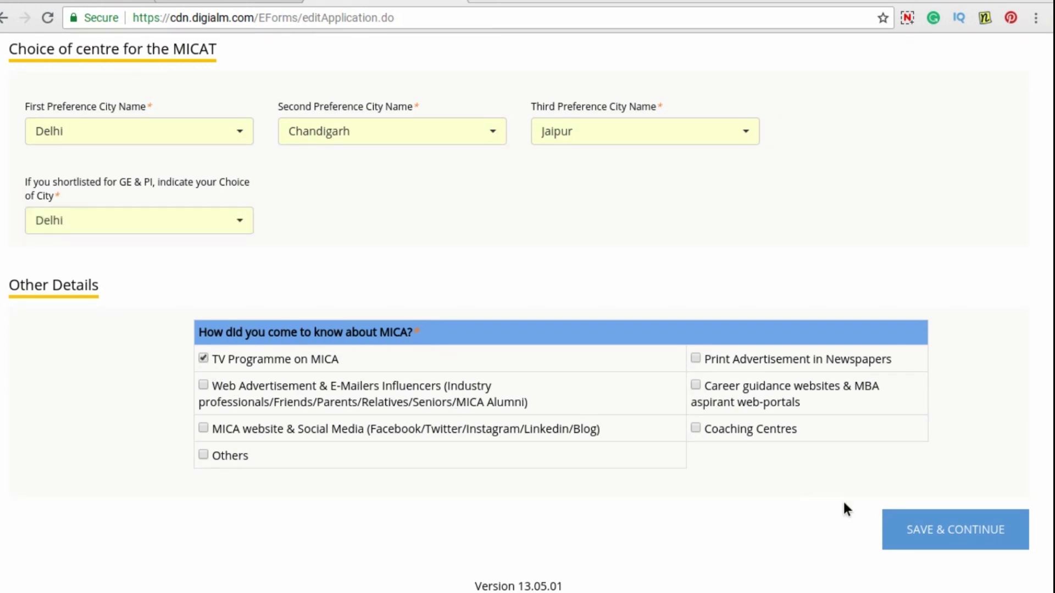
pyautogui.click(970, 534)
pyautogui.click(671, 108)
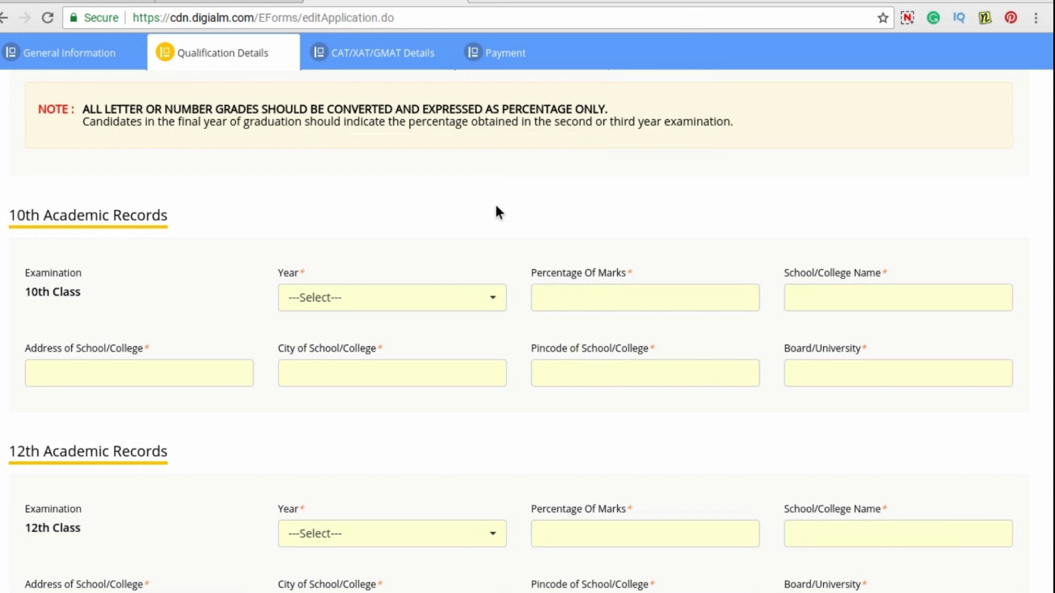
# Fill in the 10th class record with year 2011, 52 percent marks and school name "kendriya vidhyalay".
pyautogui.click(462, 306)
pyautogui.scroll(-2, 381, 417)
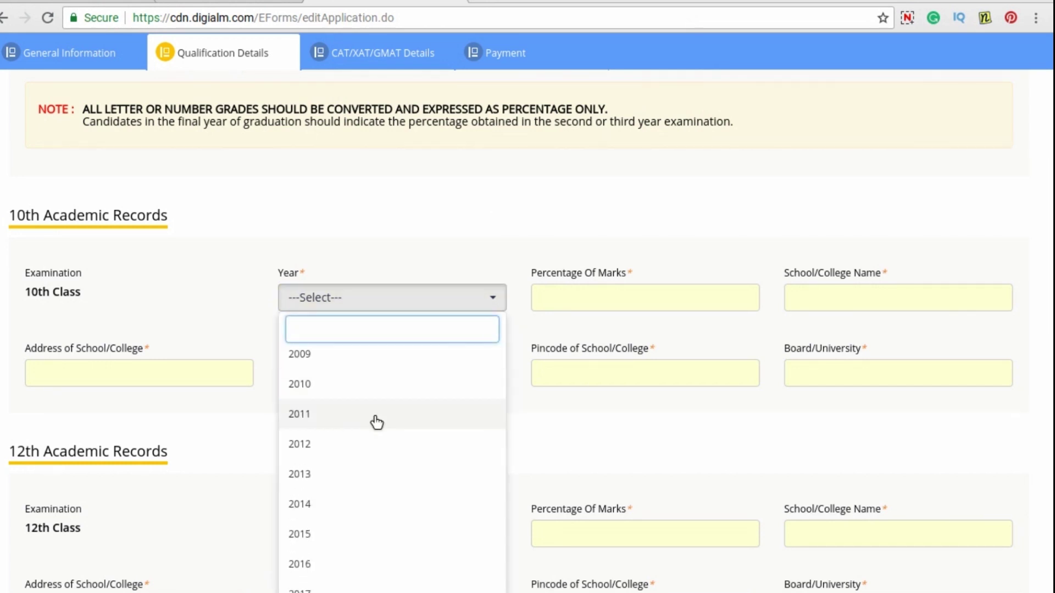
pyautogui.click(379, 419)
pyautogui.click(644, 302)
pyautogui.write('52')
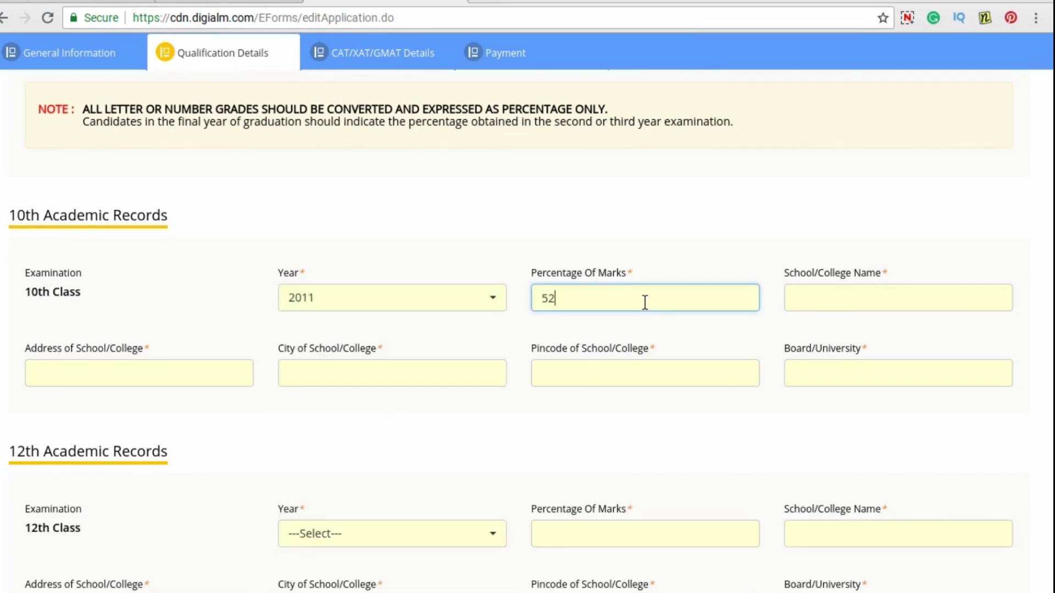
pyautogui.click(819, 302)
pyautogui.write('kend')
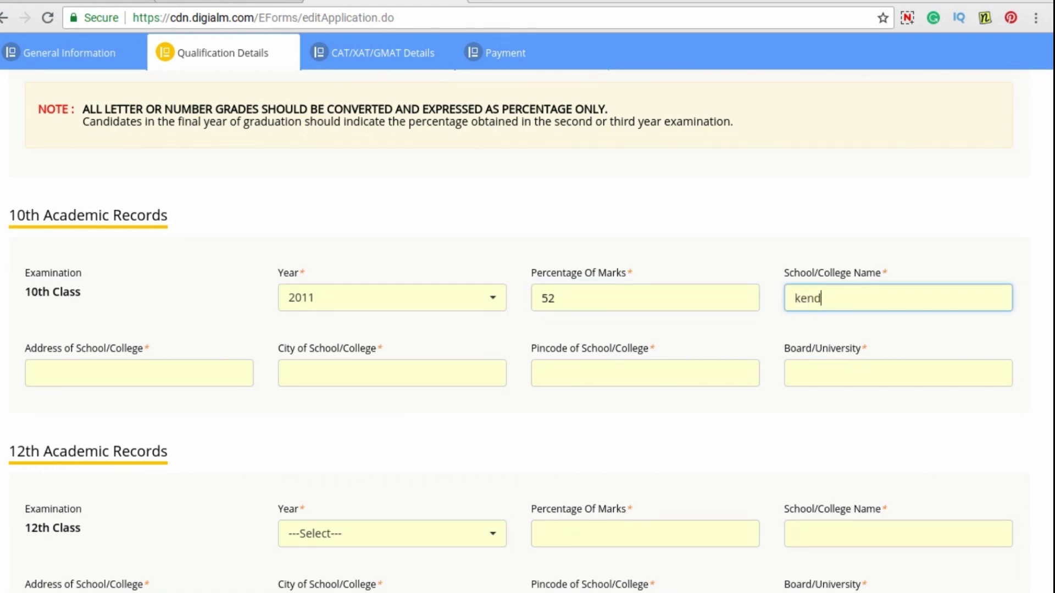
pyautogui.write('riya vidhyalay')
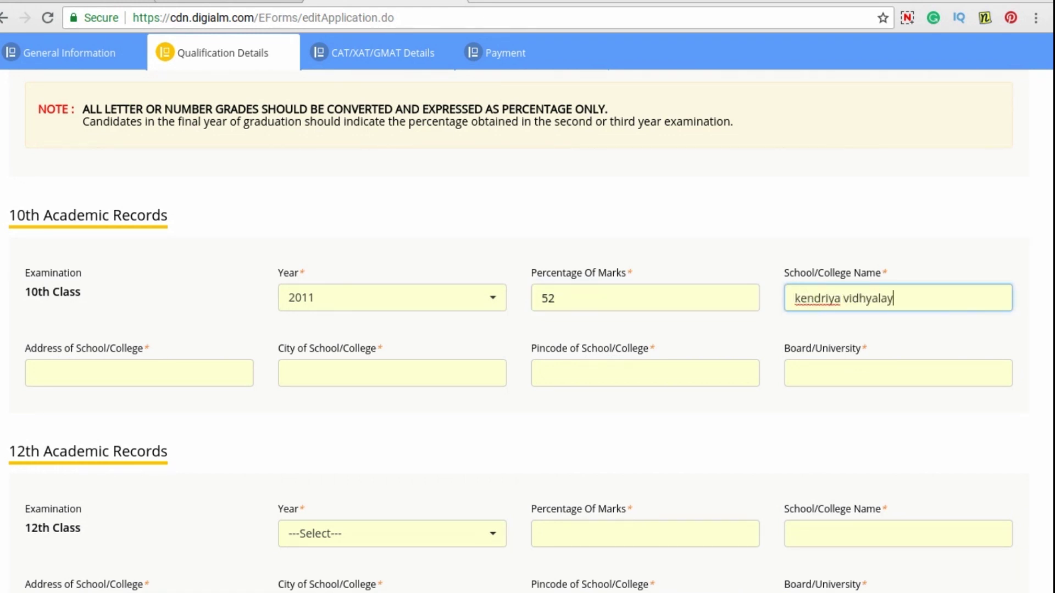
# Complete the 10th class school details with its address, city "delhi", pincode and board "cbse".
pyautogui.click(203, 376)
pyautogui.write('kendriya vid')
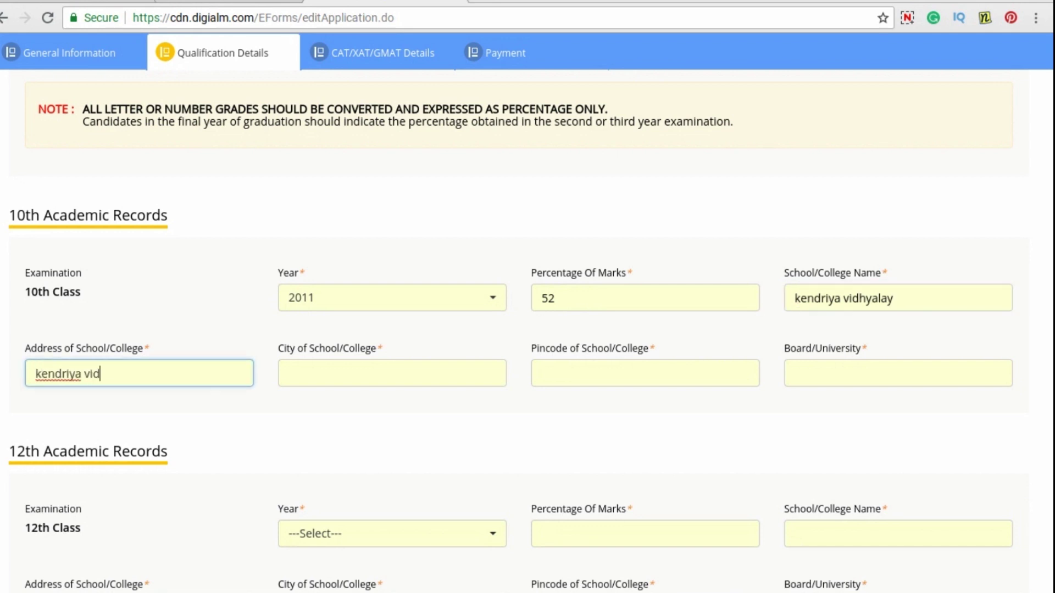
pyautogui.write('hyalay karol bagh')
pyautogui.click(328, 370)
pyautogui.write('delhi')
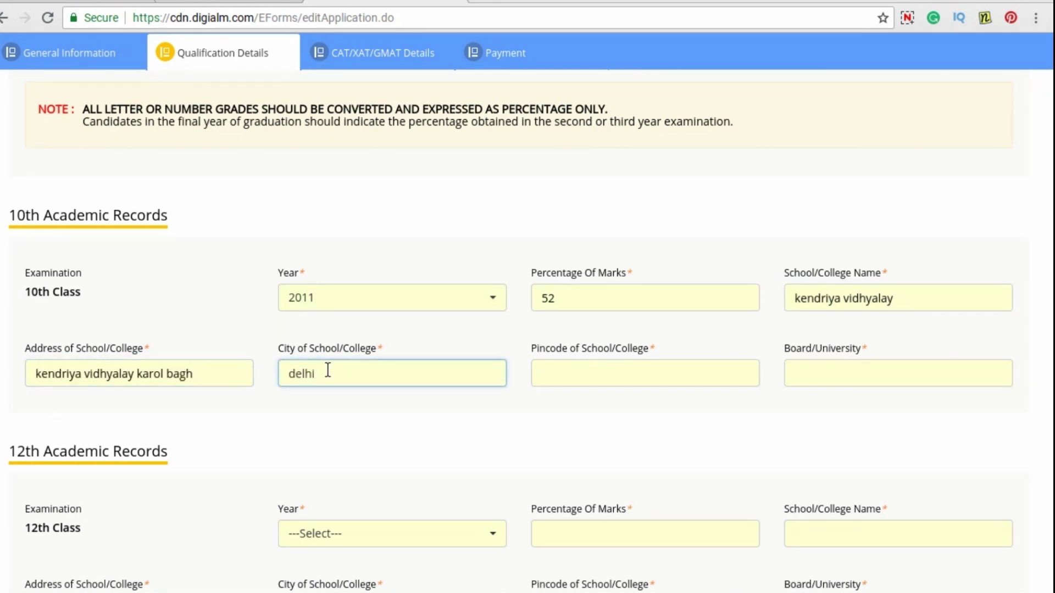
pyautogui.click(566, 373)
pyautogui.write('110021')
pyautogui.click(876, 374)
pyautogui.write('cbse')
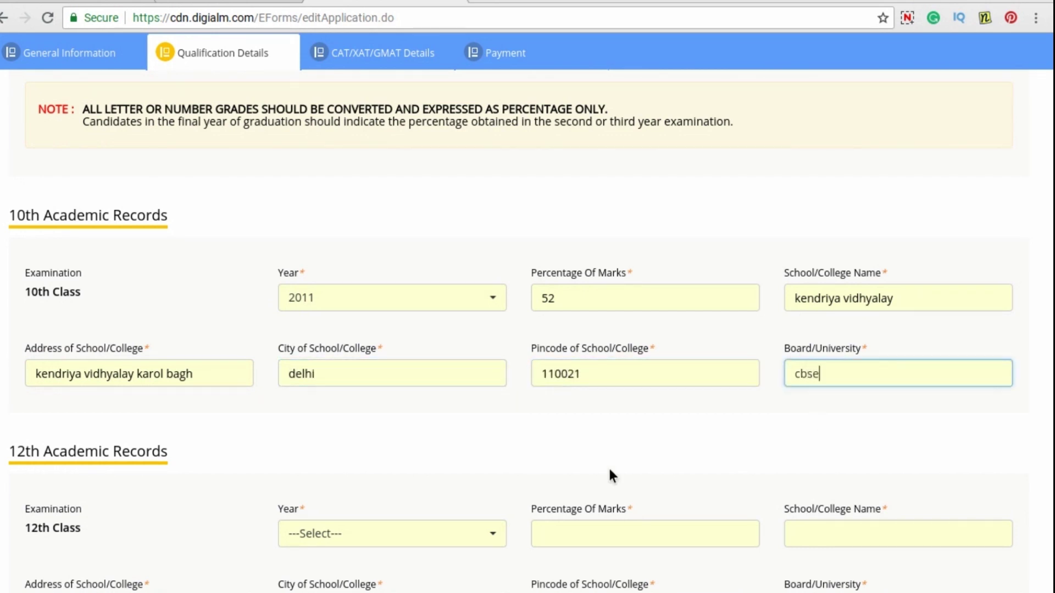
# Fill in the 12th class record with year 2013, 72 percent marks and school name "kendriya vidyalay".
pyautogui.scroll(-5, 599, 440)
pyautogui.click(427, 269)
pyautogui.scroll(-20, 350, 446)
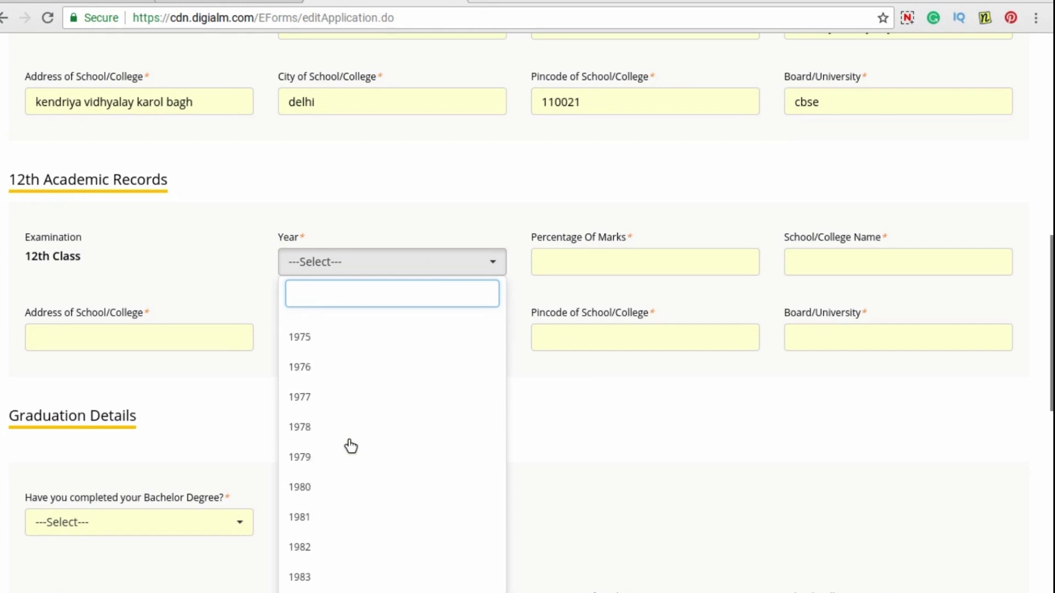
pyautogui.scroll(-3, 346, 446)
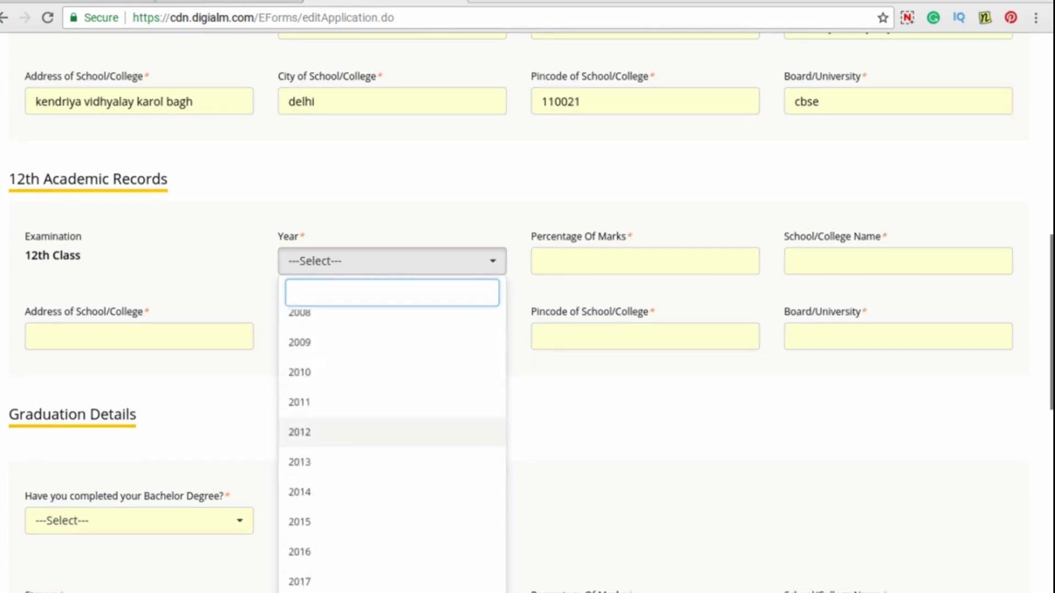
pyautogui.click(345, 455)
pyautogui.click(612, 262)
pyautogui.write('72')
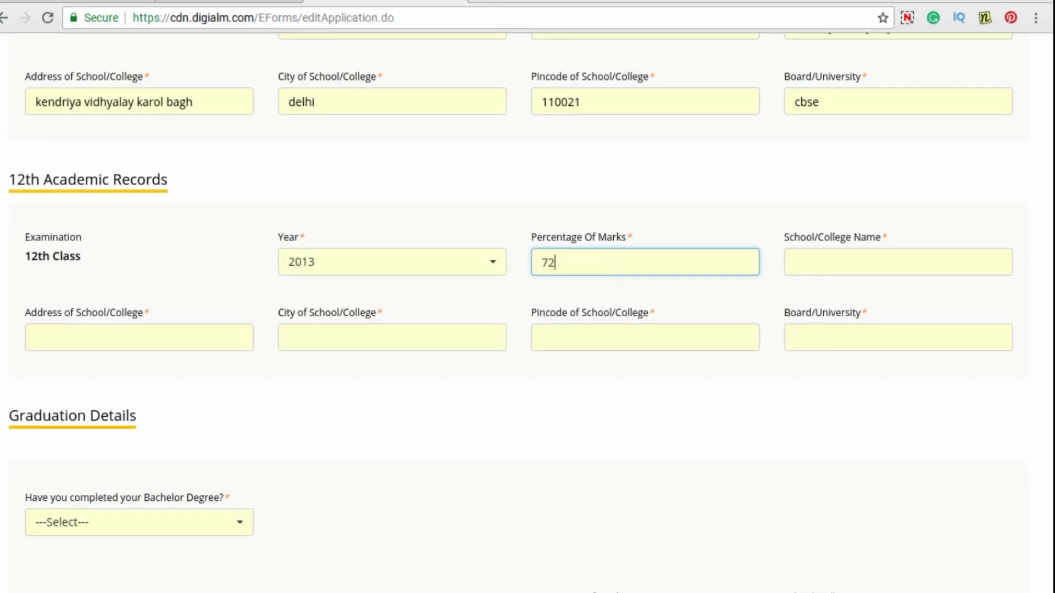
pyautogui.click(836, 268)
pyautogui.write('kendri')
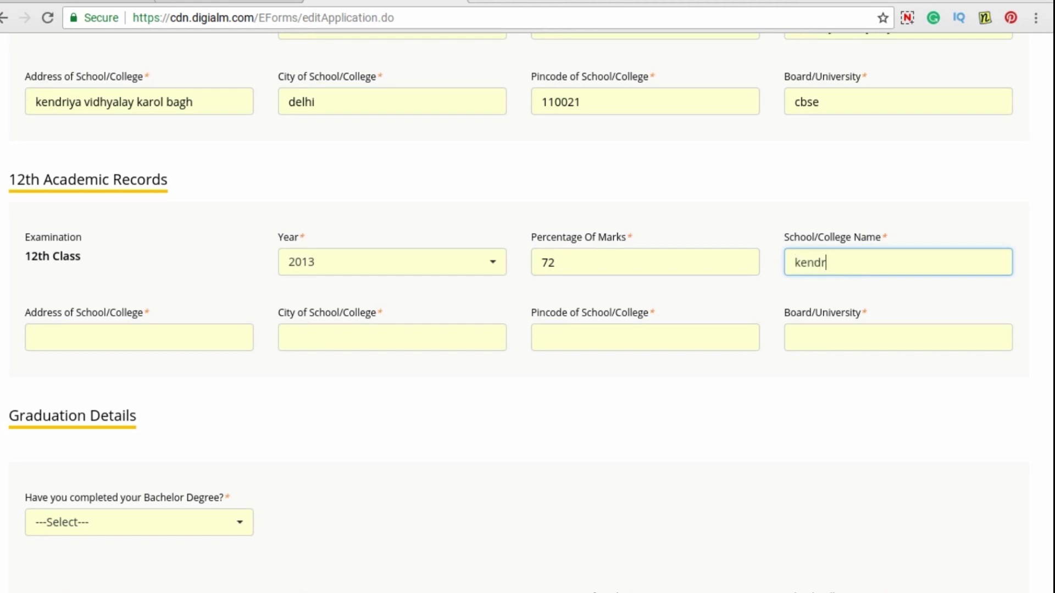
pyautogui.write('idyalay')
# Complete the 12th class school details with its address, city "delhi", pincode and board "cbse".
pyautogui.click(188, 340)
pyautogui.write('k')
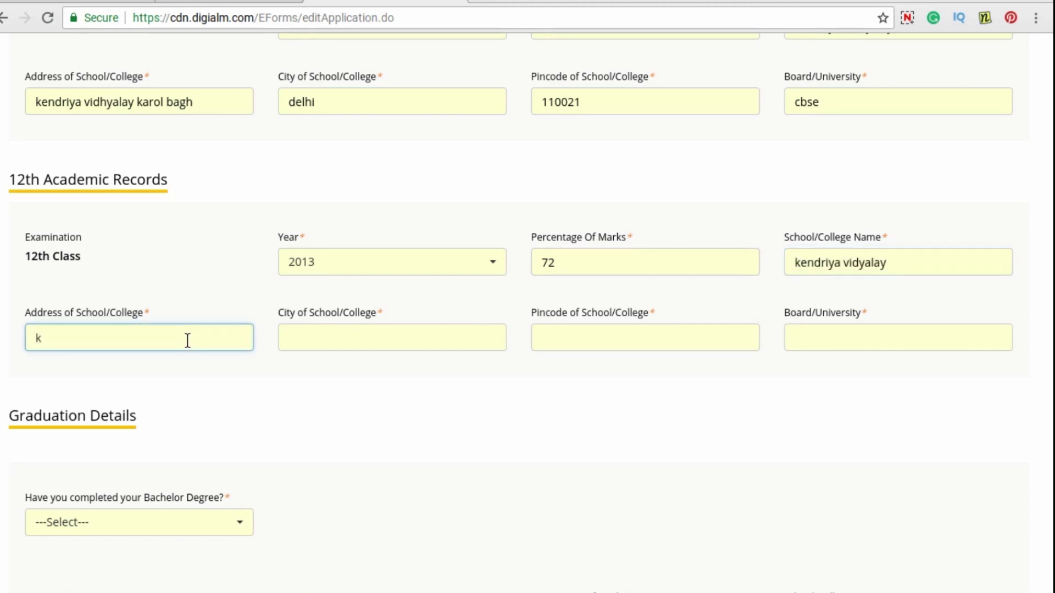
pyautogui.write('endriya vidyalay karol bagh')
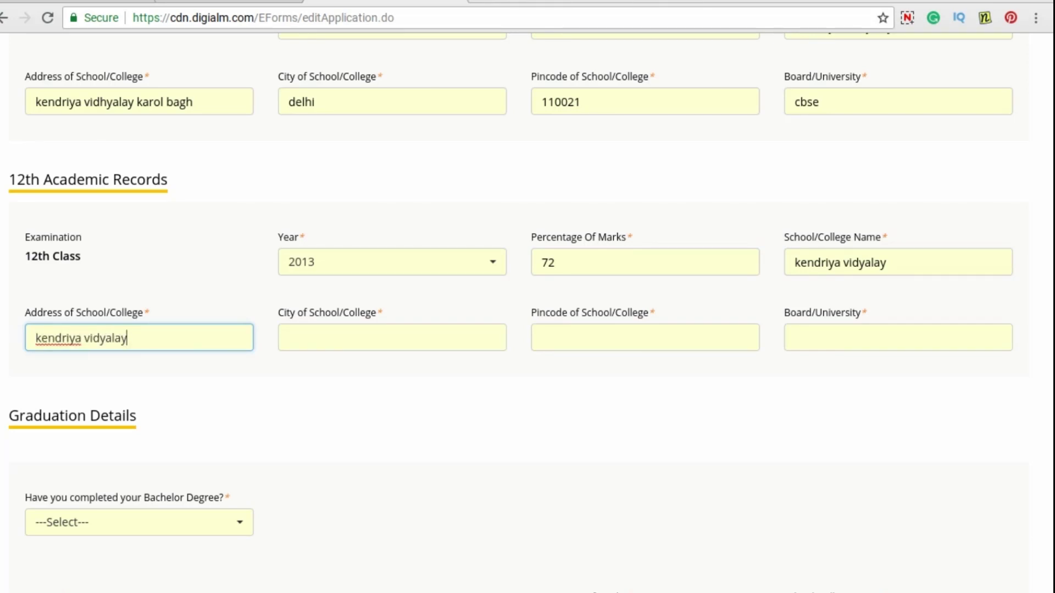
pyautogui.click(347, 343)
pyautogui.write('delhi')
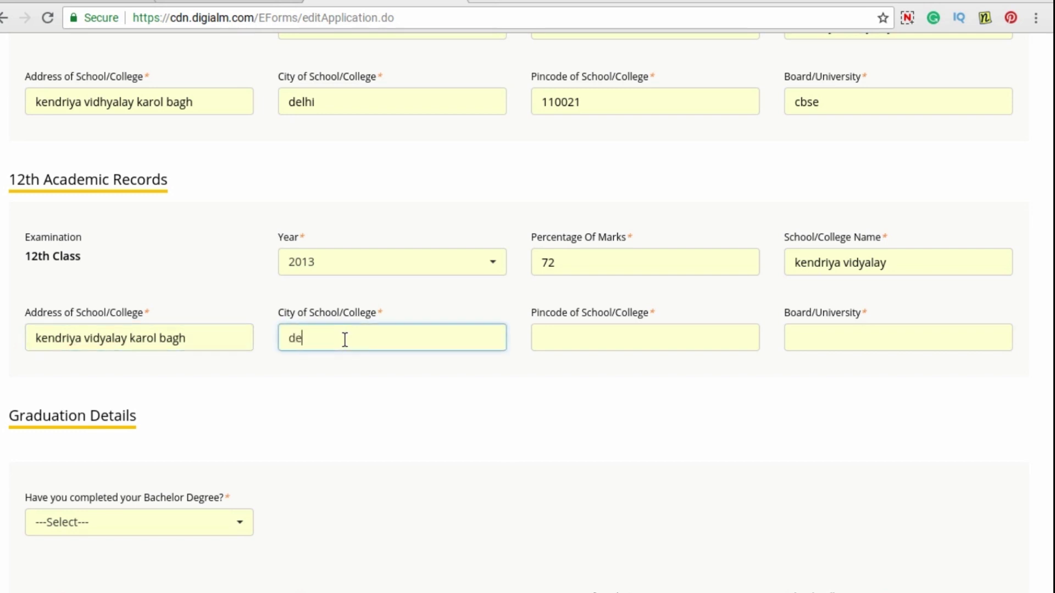
pyautogui.click(576, 338)
pyautogui.write('110021')
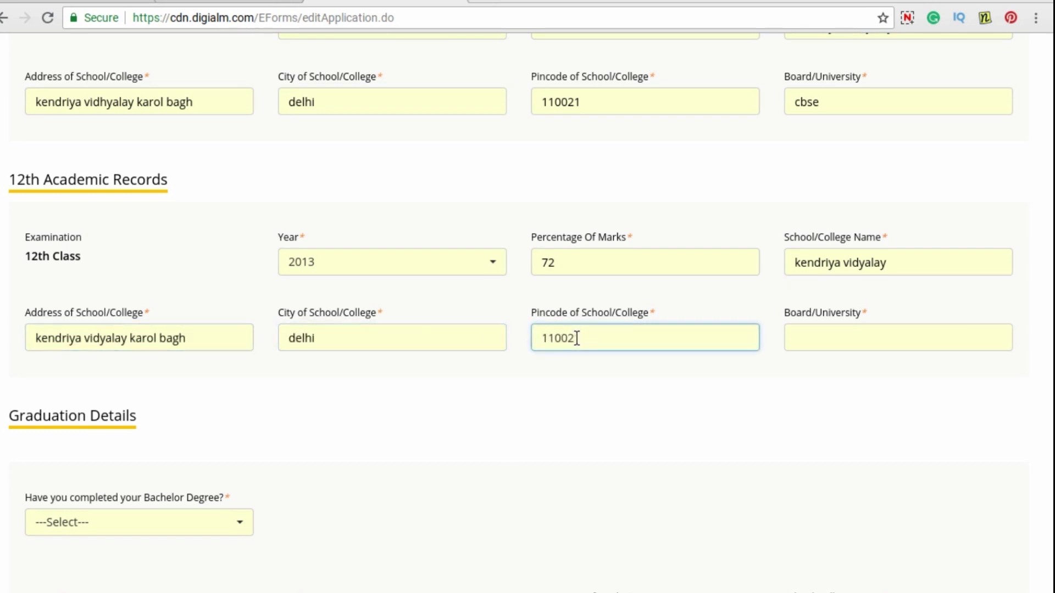
pyautogui.click(867, 337)
pyautogui.write('cbs')
# Declare the Bachelor Degree as completed in the graduation details and choose B. Com as the stream.
pyautogui.scroll(-8, 513, 414)
pyautogui.click(221, 104)
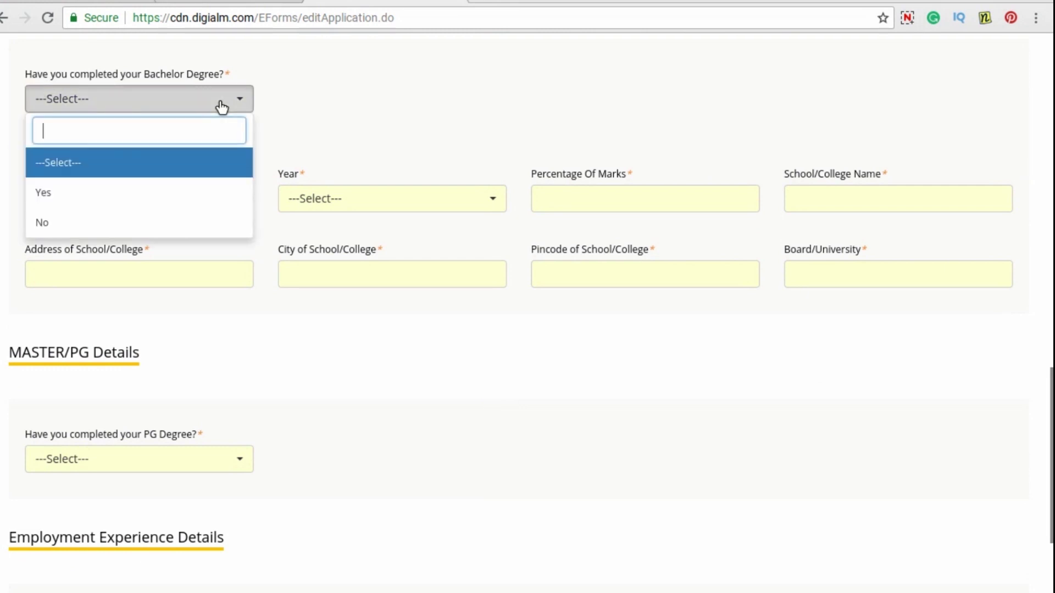
pyautogui.click(146, 195)
pyautogui.click(154, 202)
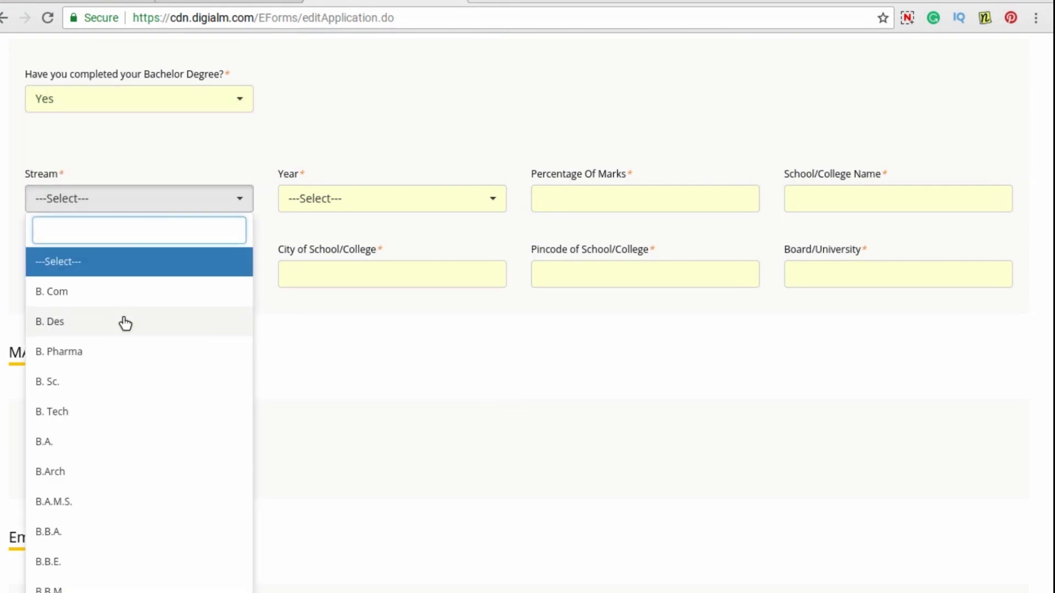
pyautogui.click(125, 293)
# Set the graduation year to 2017, the marks to 75 percent and the college name to "delhi university".
pyautogui.click(403, 209)
pyautogui.scroll(-15, 301, 517)
pyautogui.click(302, 519)
pyautogui.press('Tab')
pyautogui.write('75')
pyautogui.click(855, 198)
pyautogui.write('delhi university')
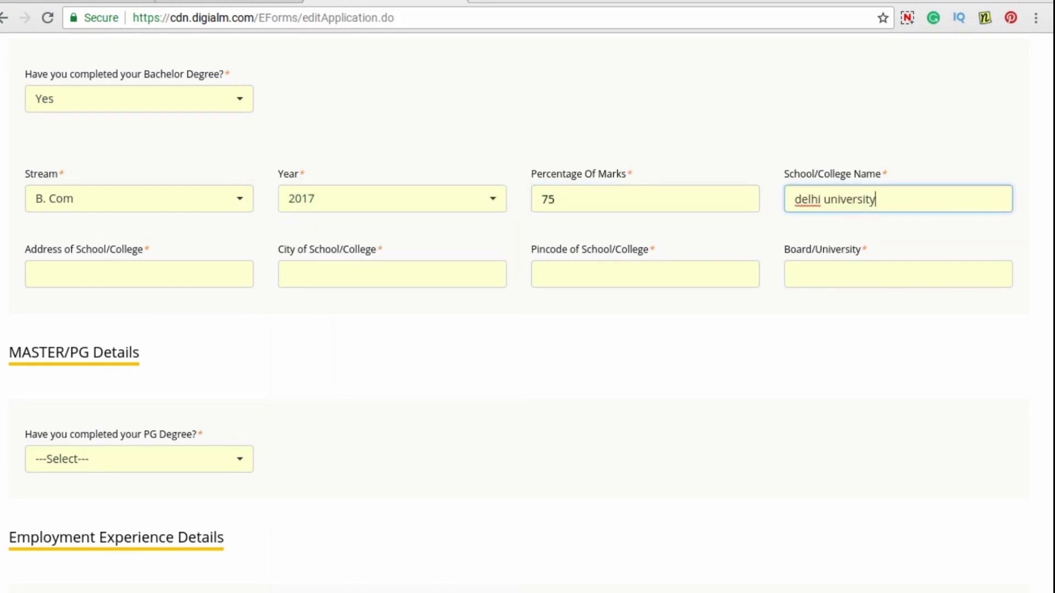
# Complete the graduation college details with its address, city "delhi", pincode and university "delhi univeristy".
pyautogui.press('Tab')
pyautogui.write('delhi universit')
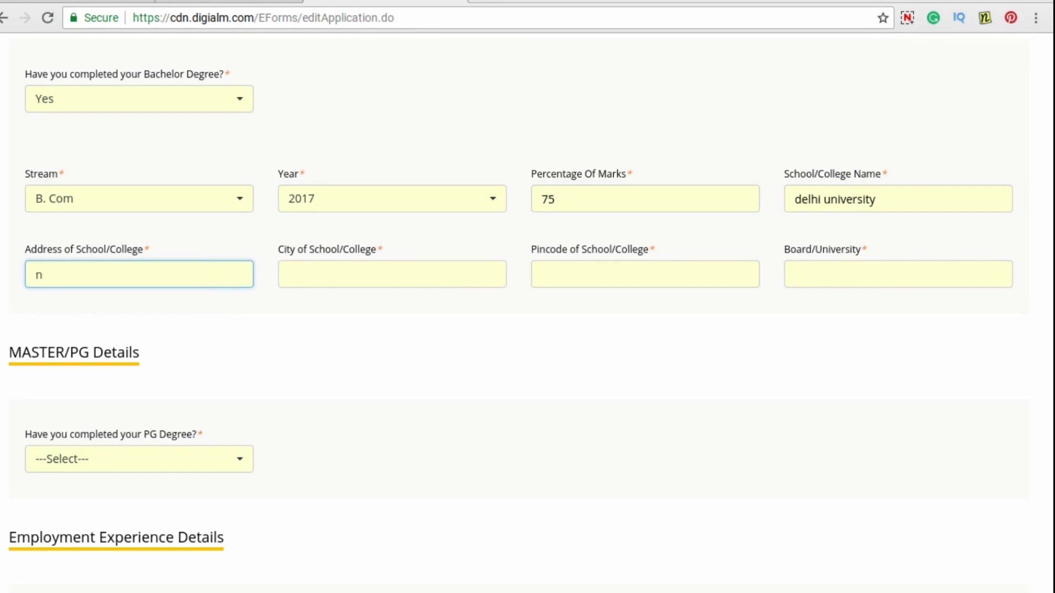
pyautogui.write('y north campus')
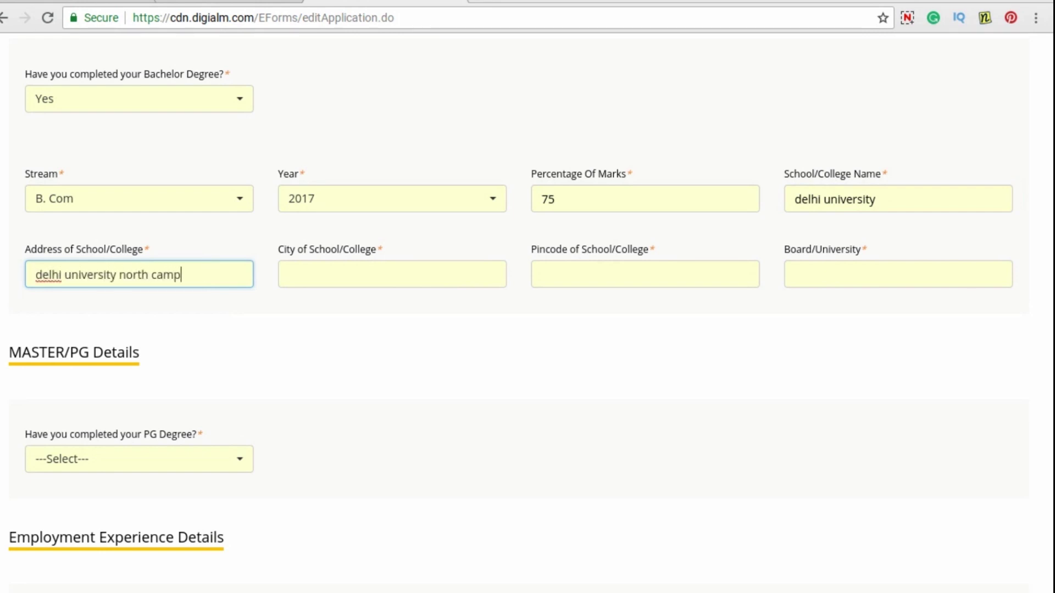
pyautogui.click(344, 283)
pyautogui.write('delhi')
pyautogui.click(545, 283)
pyautogui.write('110007')
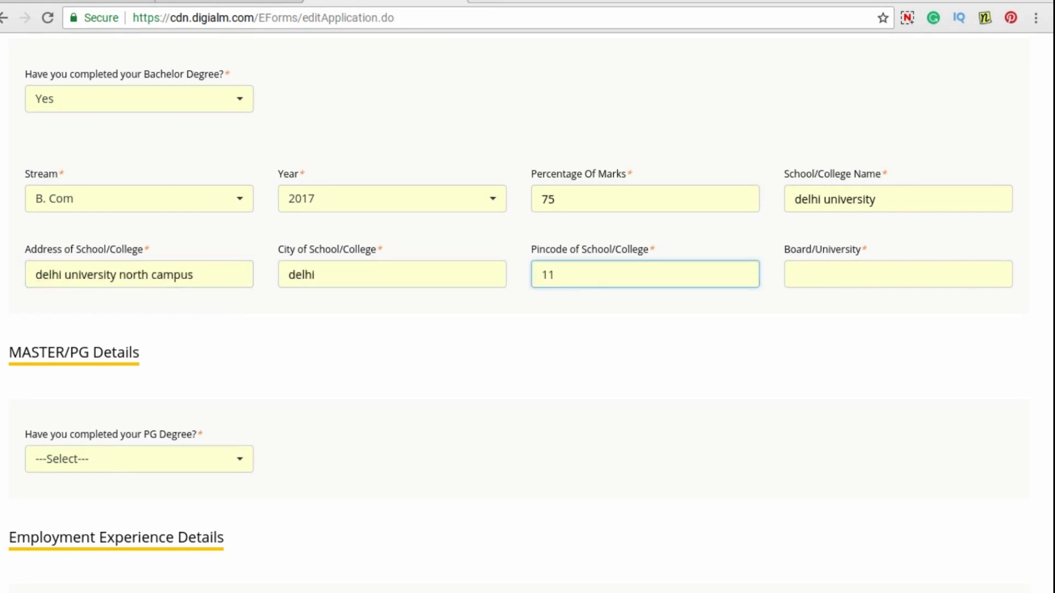
pyautogui.click(861, 275)
pyautogui.write('delhi univeristy')
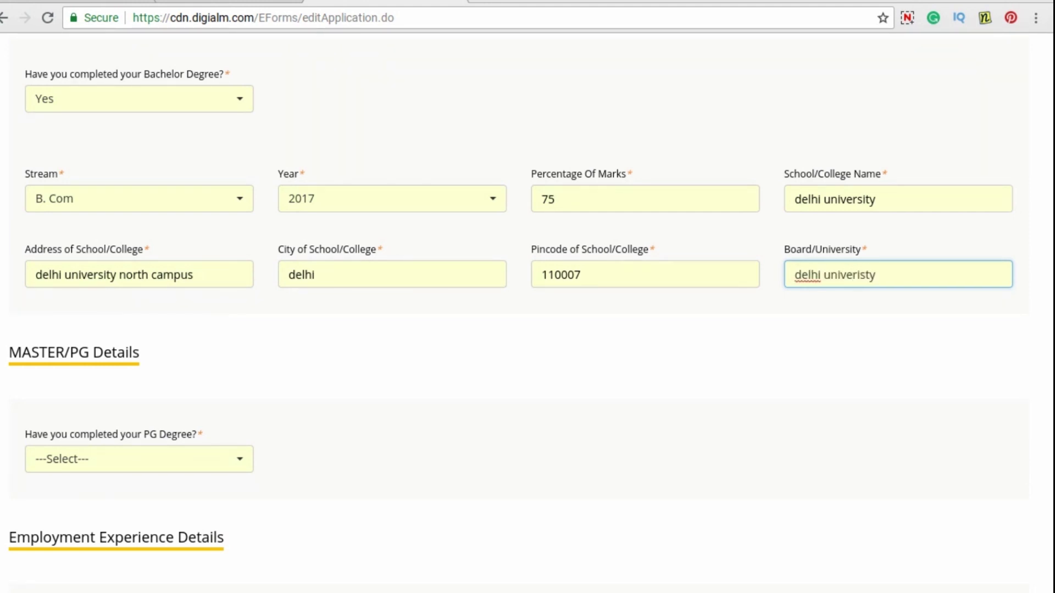
# Answer No to having completed a PG degree and No to having work experience.
pyautogui.scroll(-3, 375, 350)
pyautogui.click(235, 297)
pyautogui.click(160, 413)
pyautogui.scroll(-1, 306, 376)
pyautogui.click(207, 465)
pyautogui.click(137, 579)
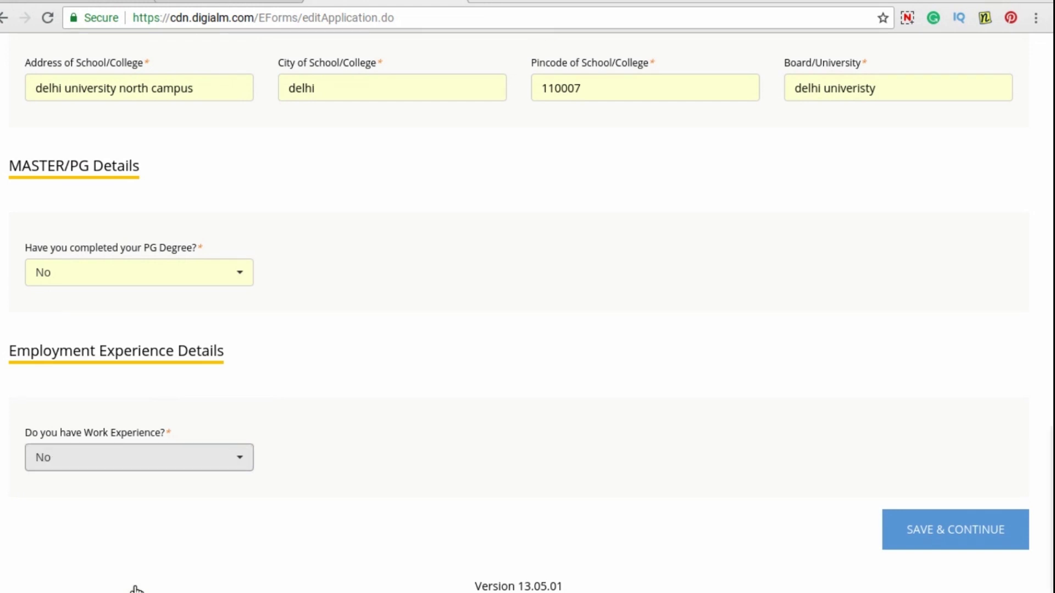
# Save the qualification details and continue to the CAT/XAT/GMAT score details.
pyautogui.click(939, 542)
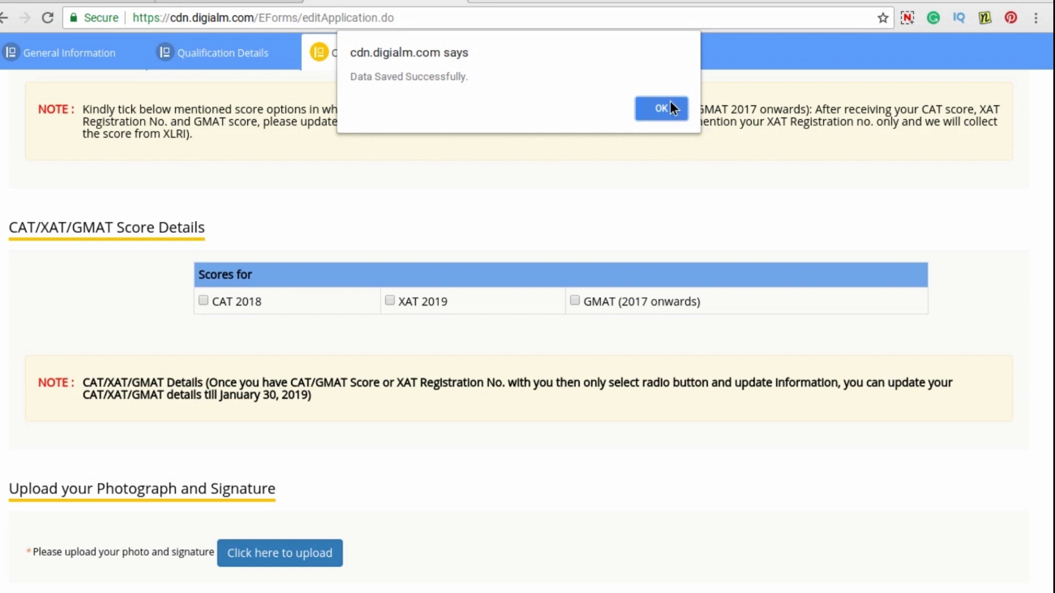
pyautogui.click(669, 101)
pyautogui.scroll(-1, 240, 447)
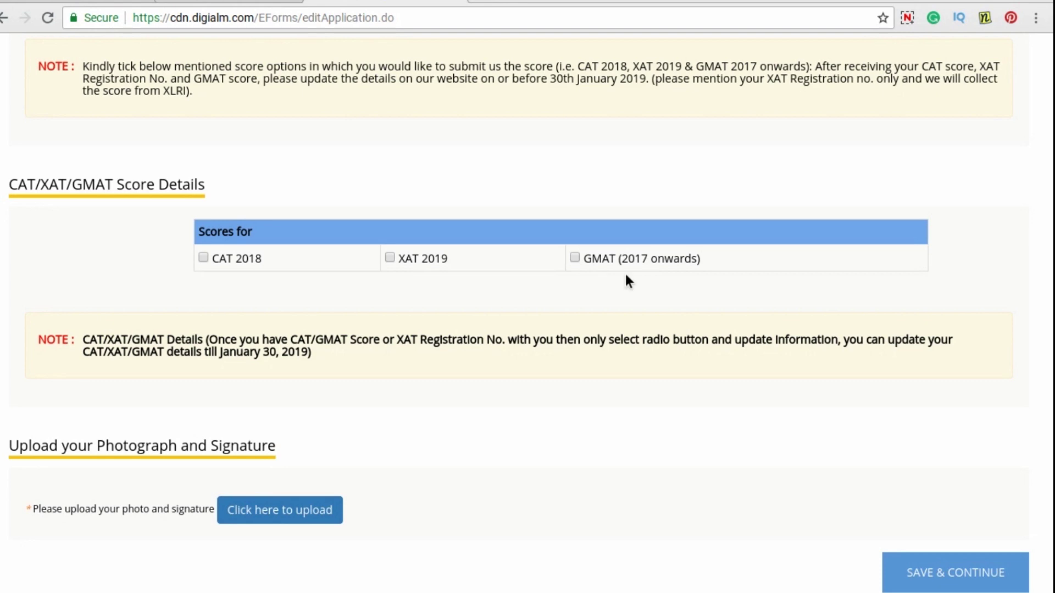
# Upload the applicant's photograph from the Downloads folder in the document and image upload form.
pyautogui.click(303, 509)
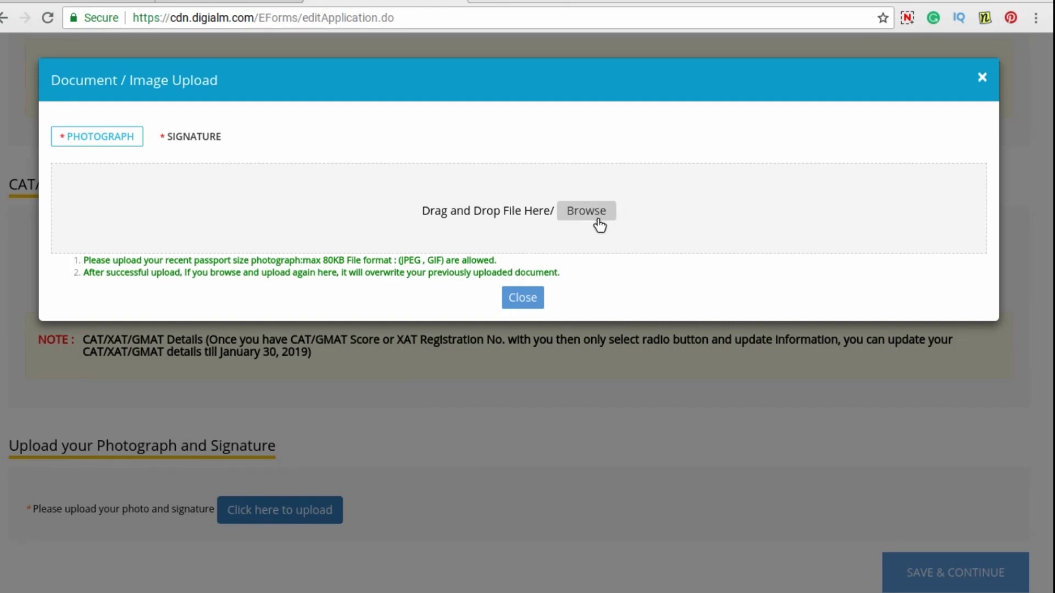
pyautogui.click(575, 215)
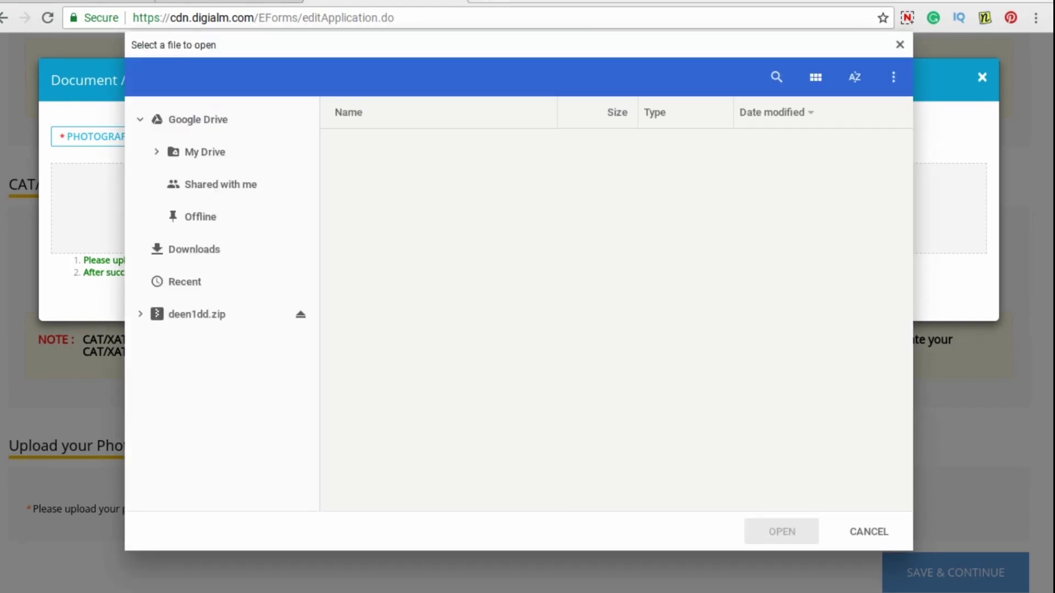
pyautogui.click(225, 254)
pyautogui.click(371, 333)
pyautogui.click(795, 530)
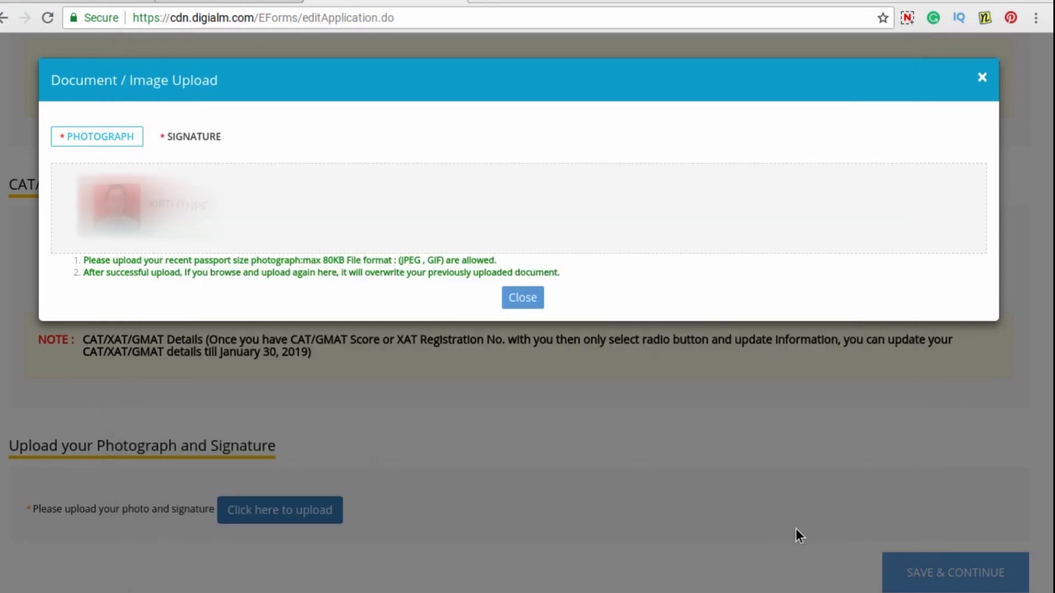
# Upload the applicant's signature image from the Downloads folder and close the upload form.
pyautogui.click(195, 139)
pyautogui.click(599, 214)
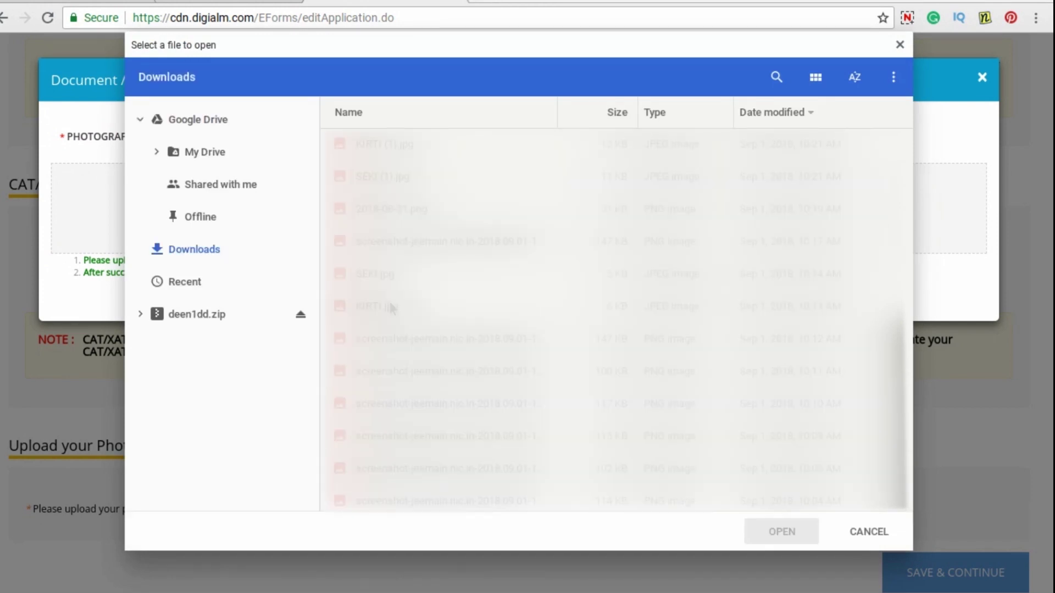
pyautogui.click(374, 176)
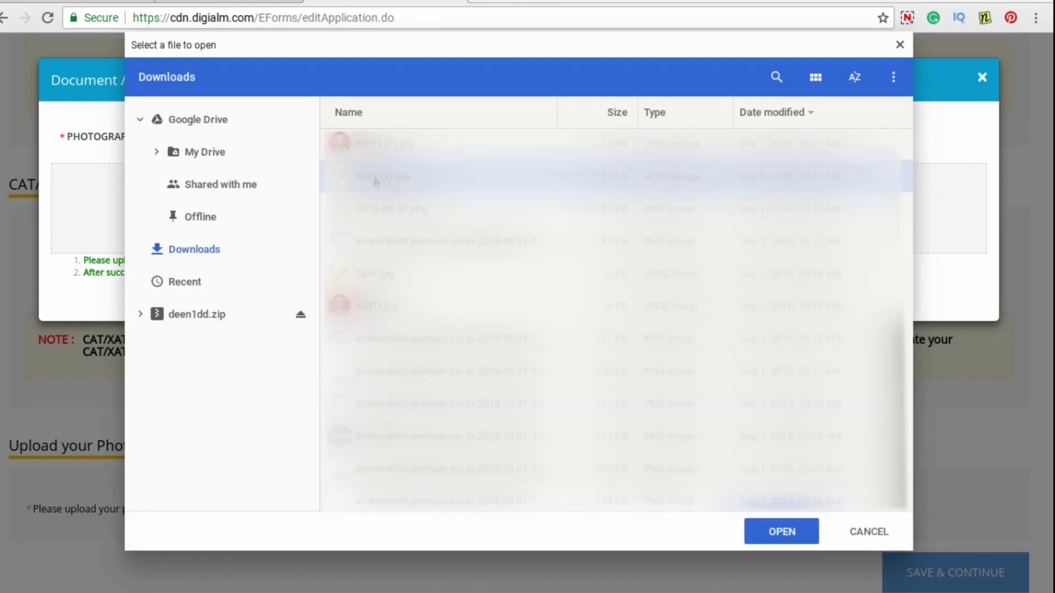
pyautogui.click(777, 534)
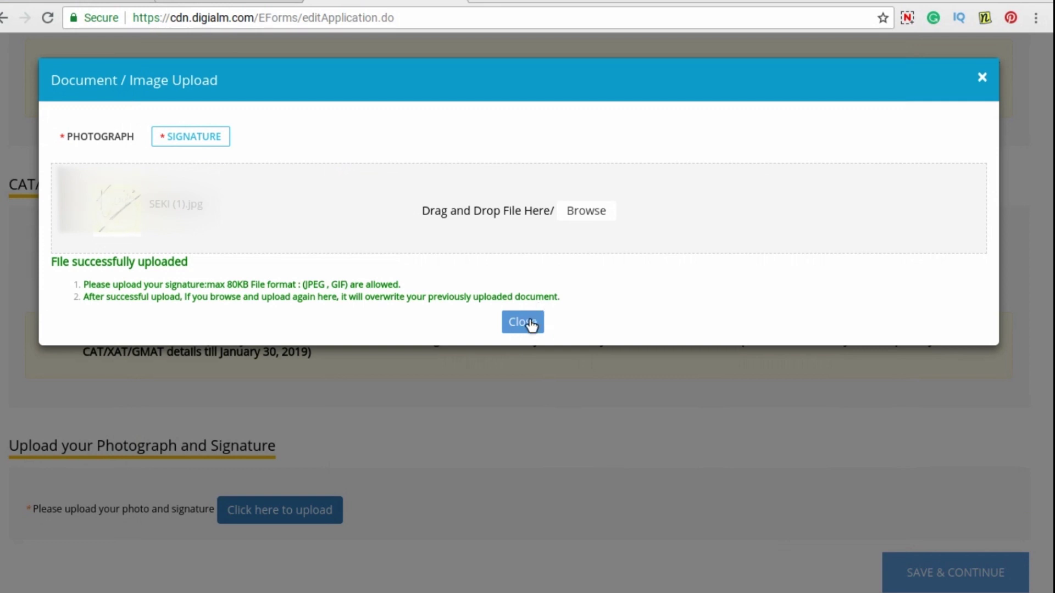
pyautogui.click(529, 324)
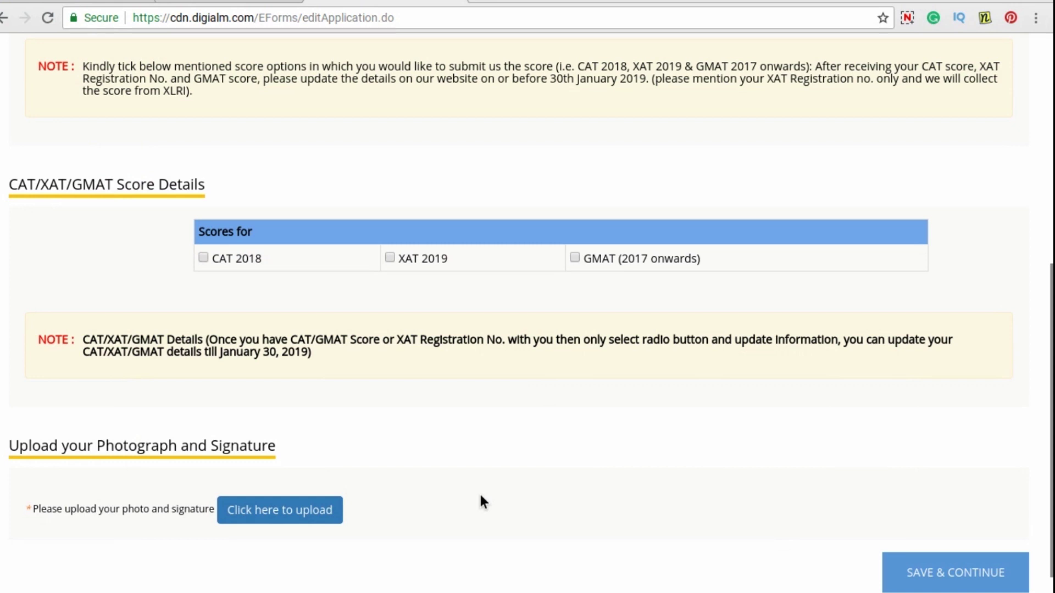
# Save the score and upload details without selecting any exam score, and continue to the payment details.
pyautogui.scroll(-2, 578, 522)
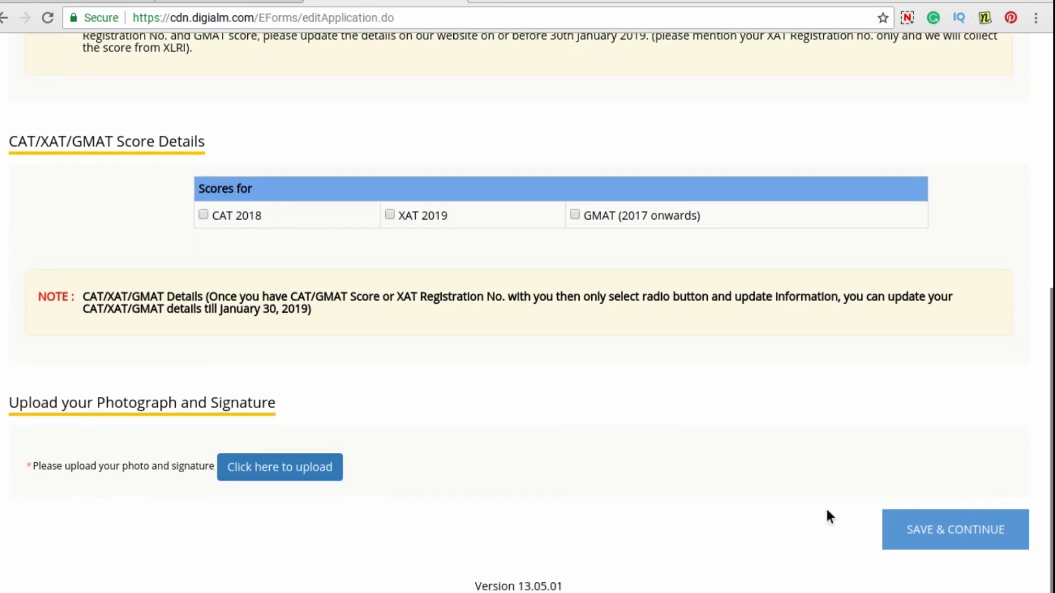
pyautogui.click(920, 528)
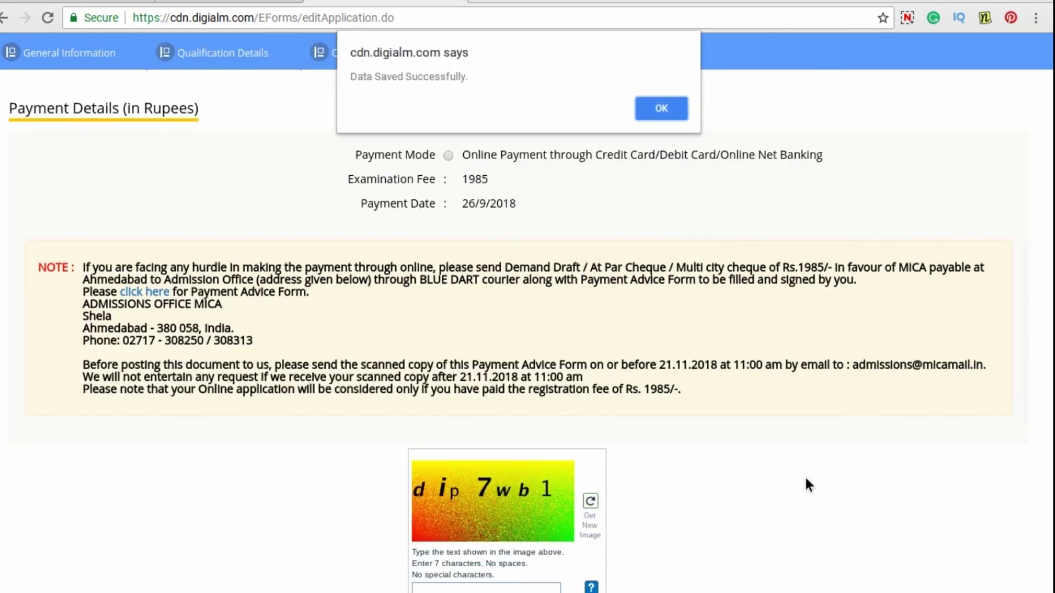
pyautogui.click(639, 105)
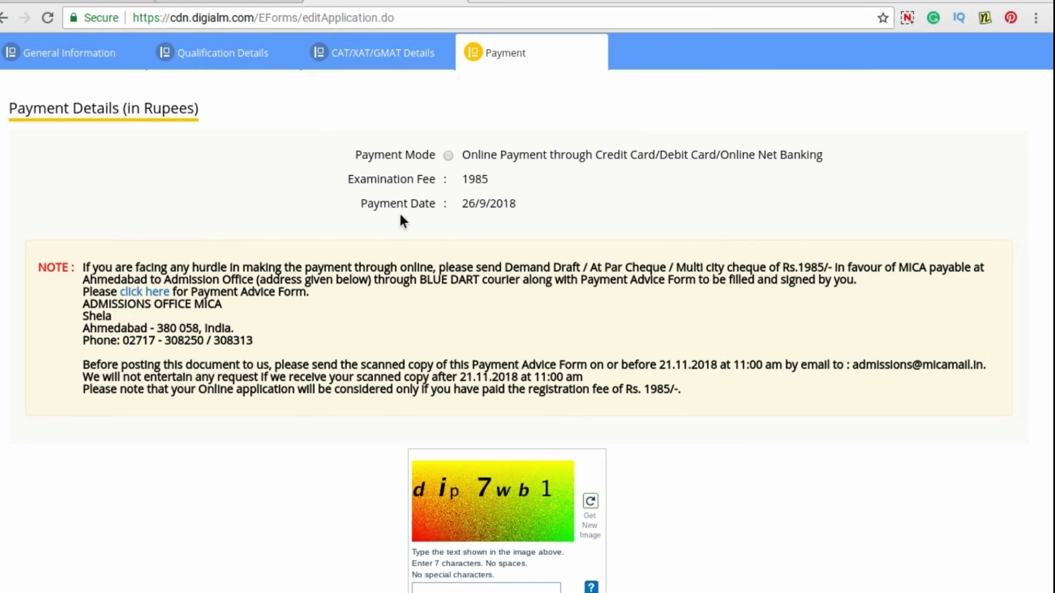
# Choose online payment through credit card, debit card or net banking, enter the captcha verification code and submit the application for payment.
pyautogui.scroll(-2, 497, 209)
pyautogui.scroll(2, 498, 212)
pyautogui.click(447, 152)
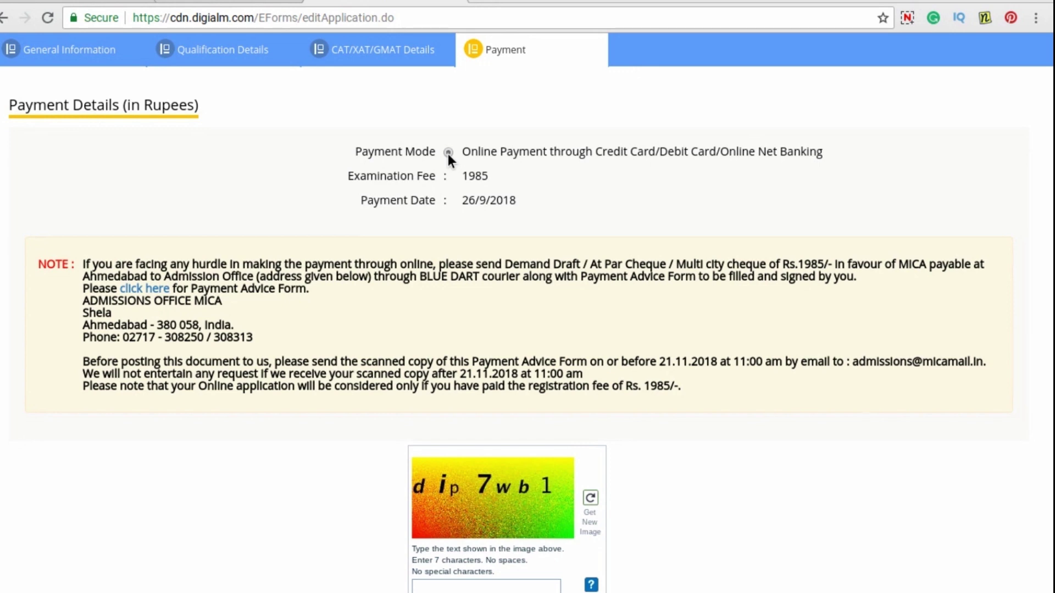
pyautogui.write('5aqv7t2')
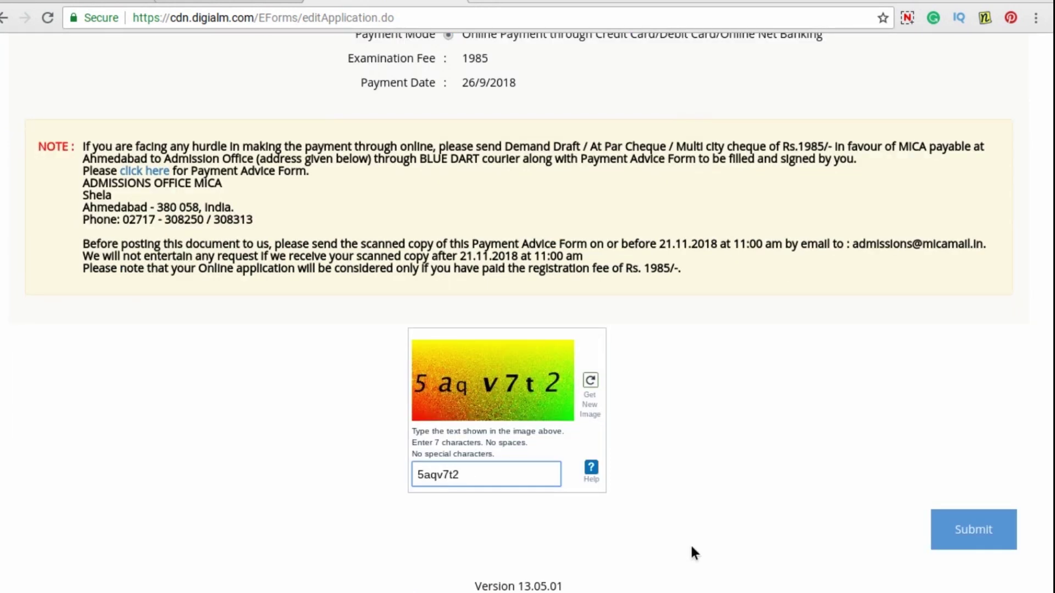
pyautogui.click(942, 531)
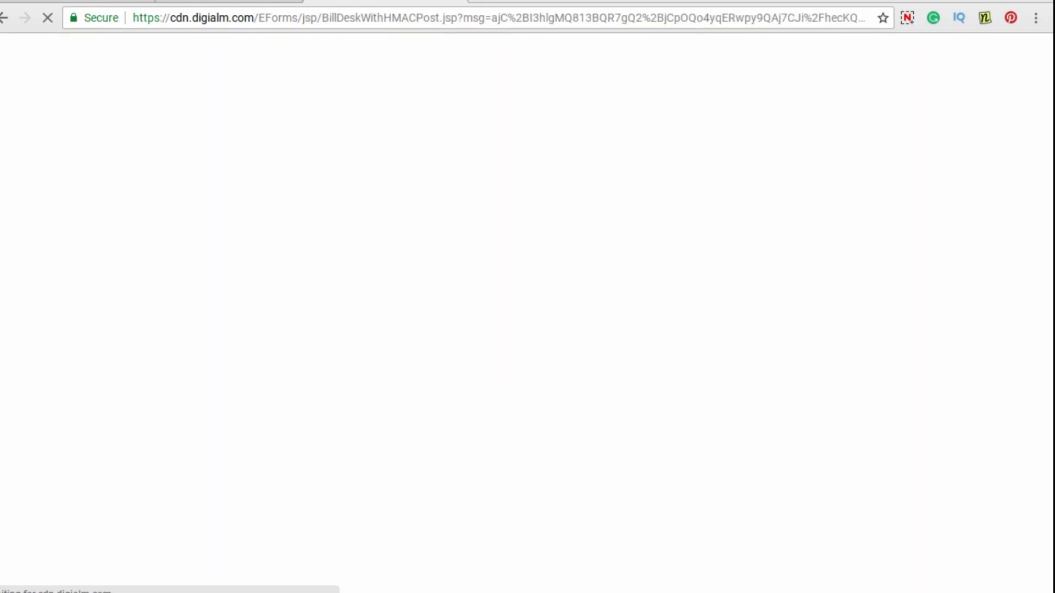